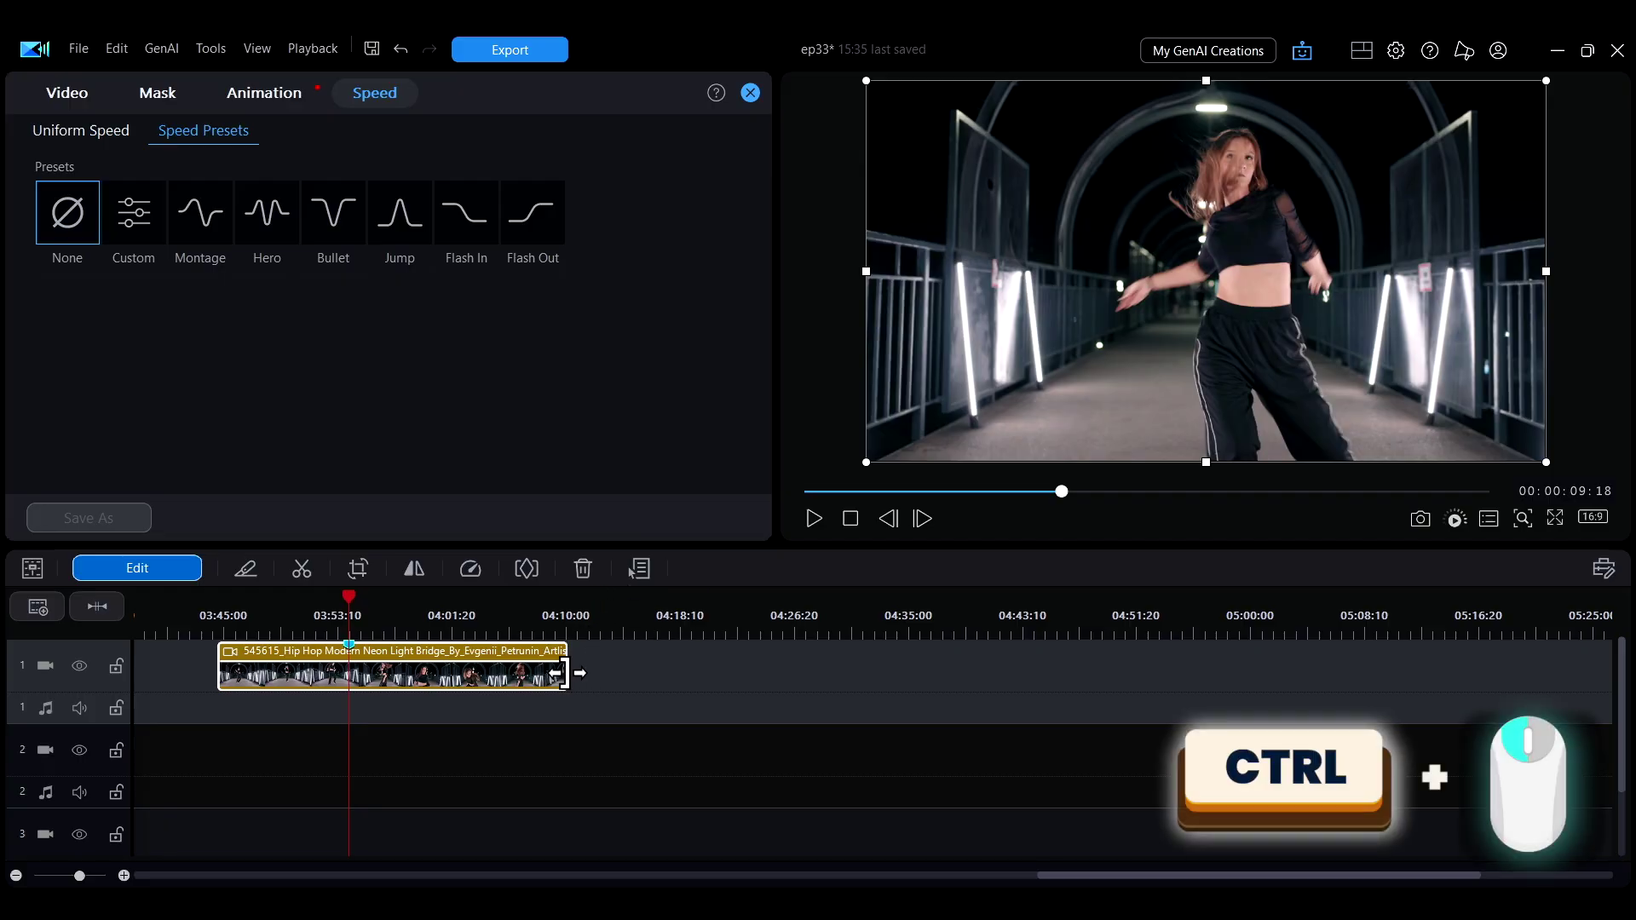
Step: Drag the dance clip's right edge outward on the timeline to stretch it into slow motion
drag(568, 673, 901, 668)
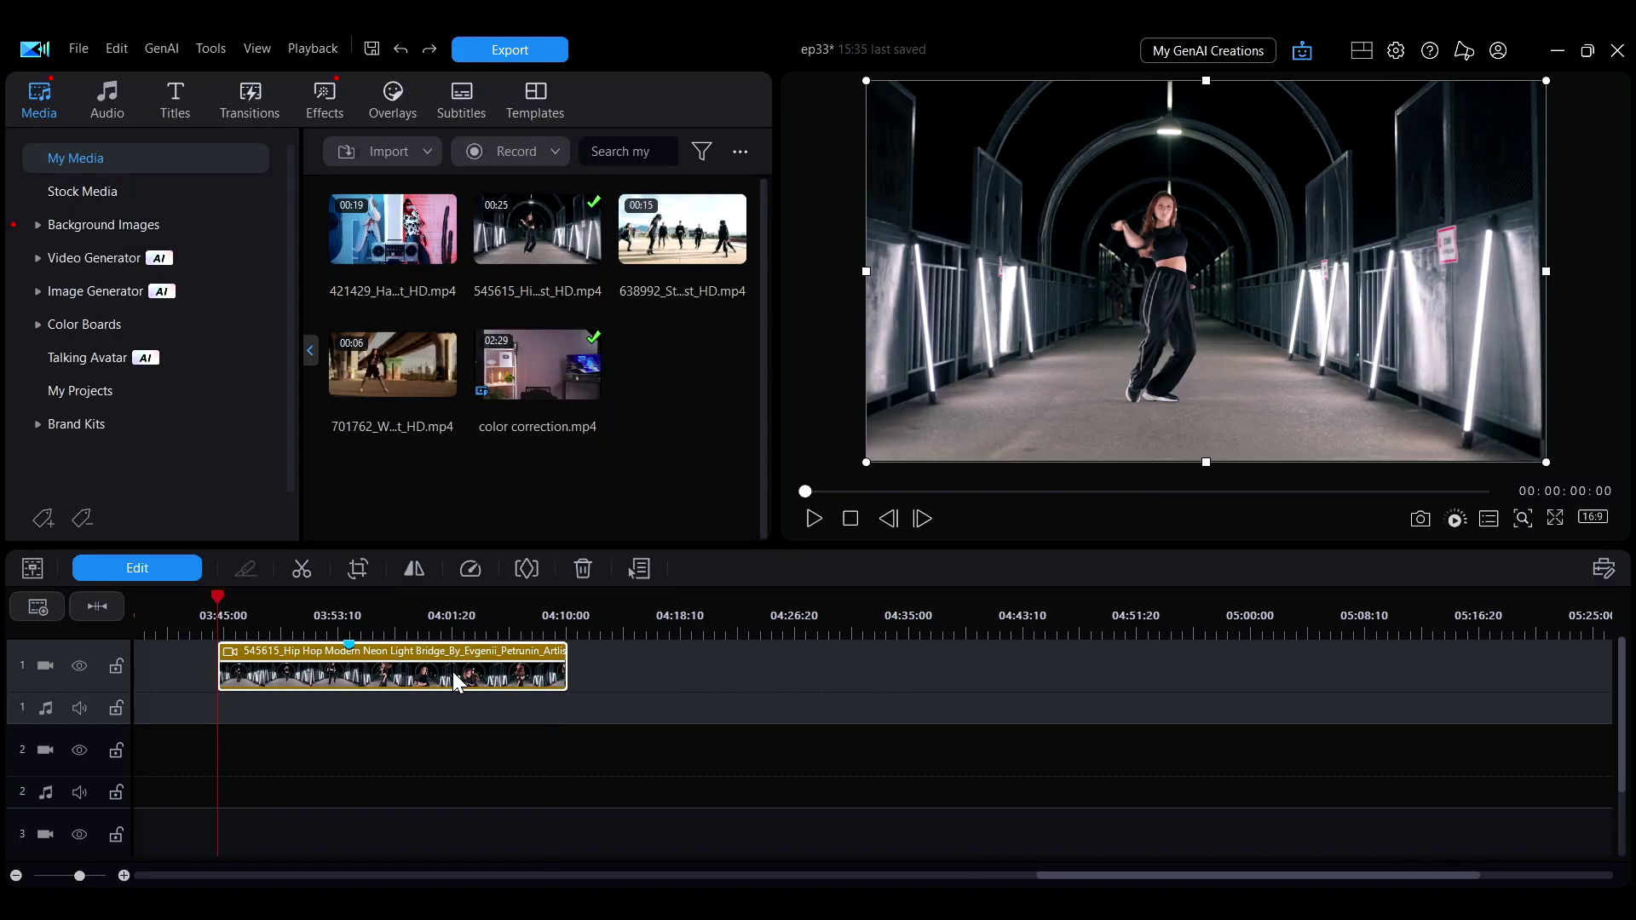
Step: Set the dance clip's Uniform Speed to 5x in its speed settings
double_click(458, 678)
click(384, 94)
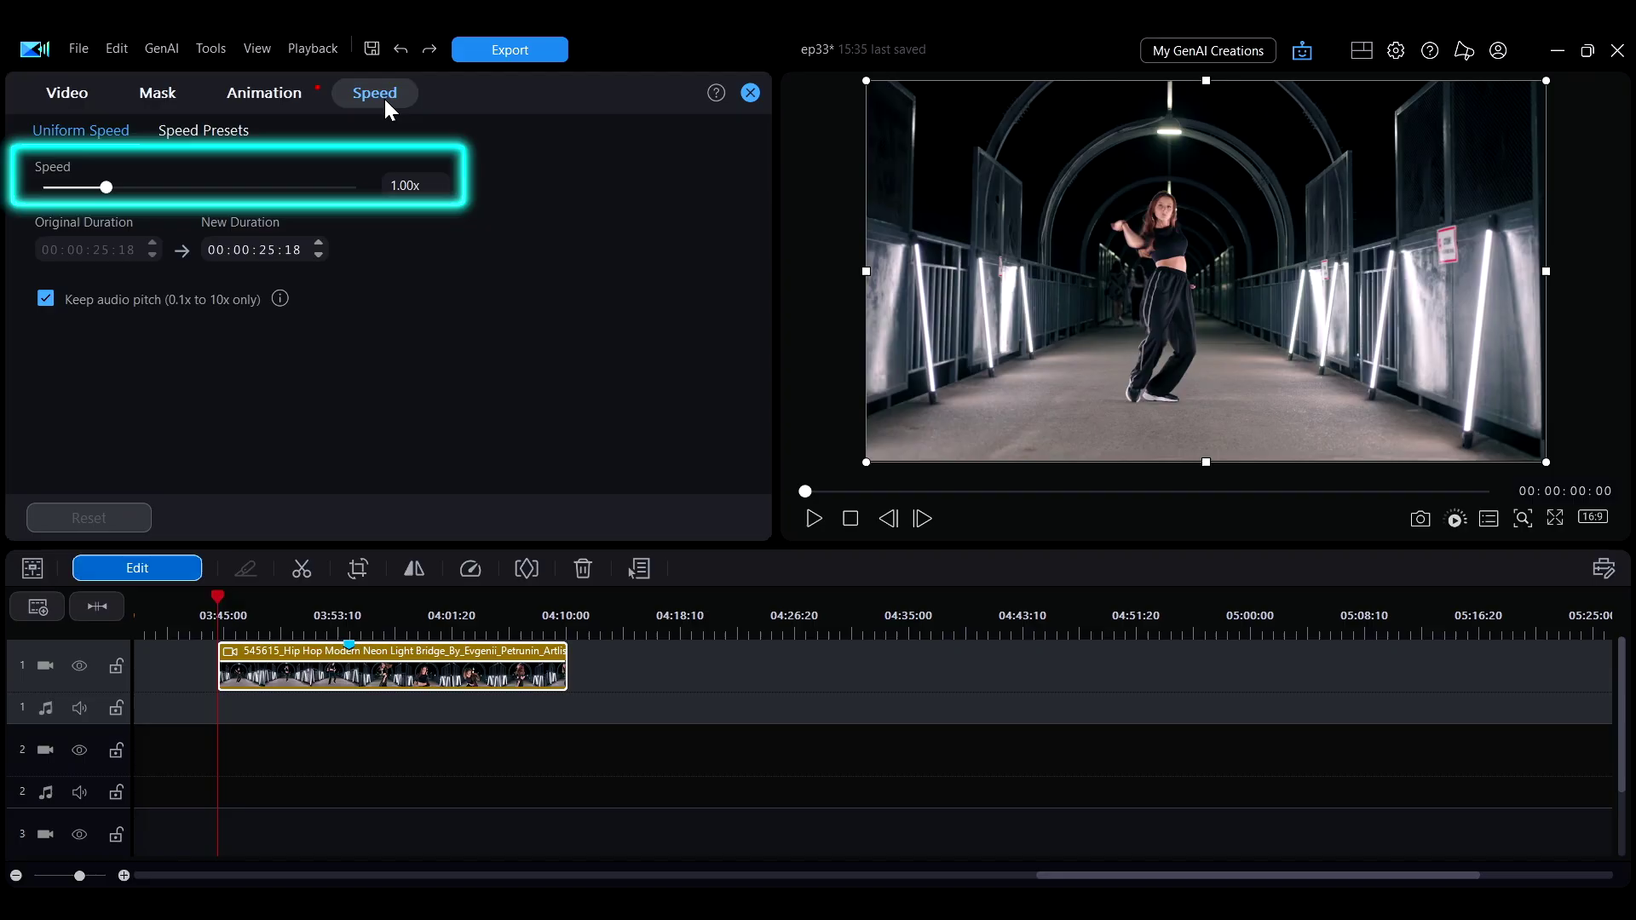
drag(105, 187, 218, 189)
key(Tab)
text(5)
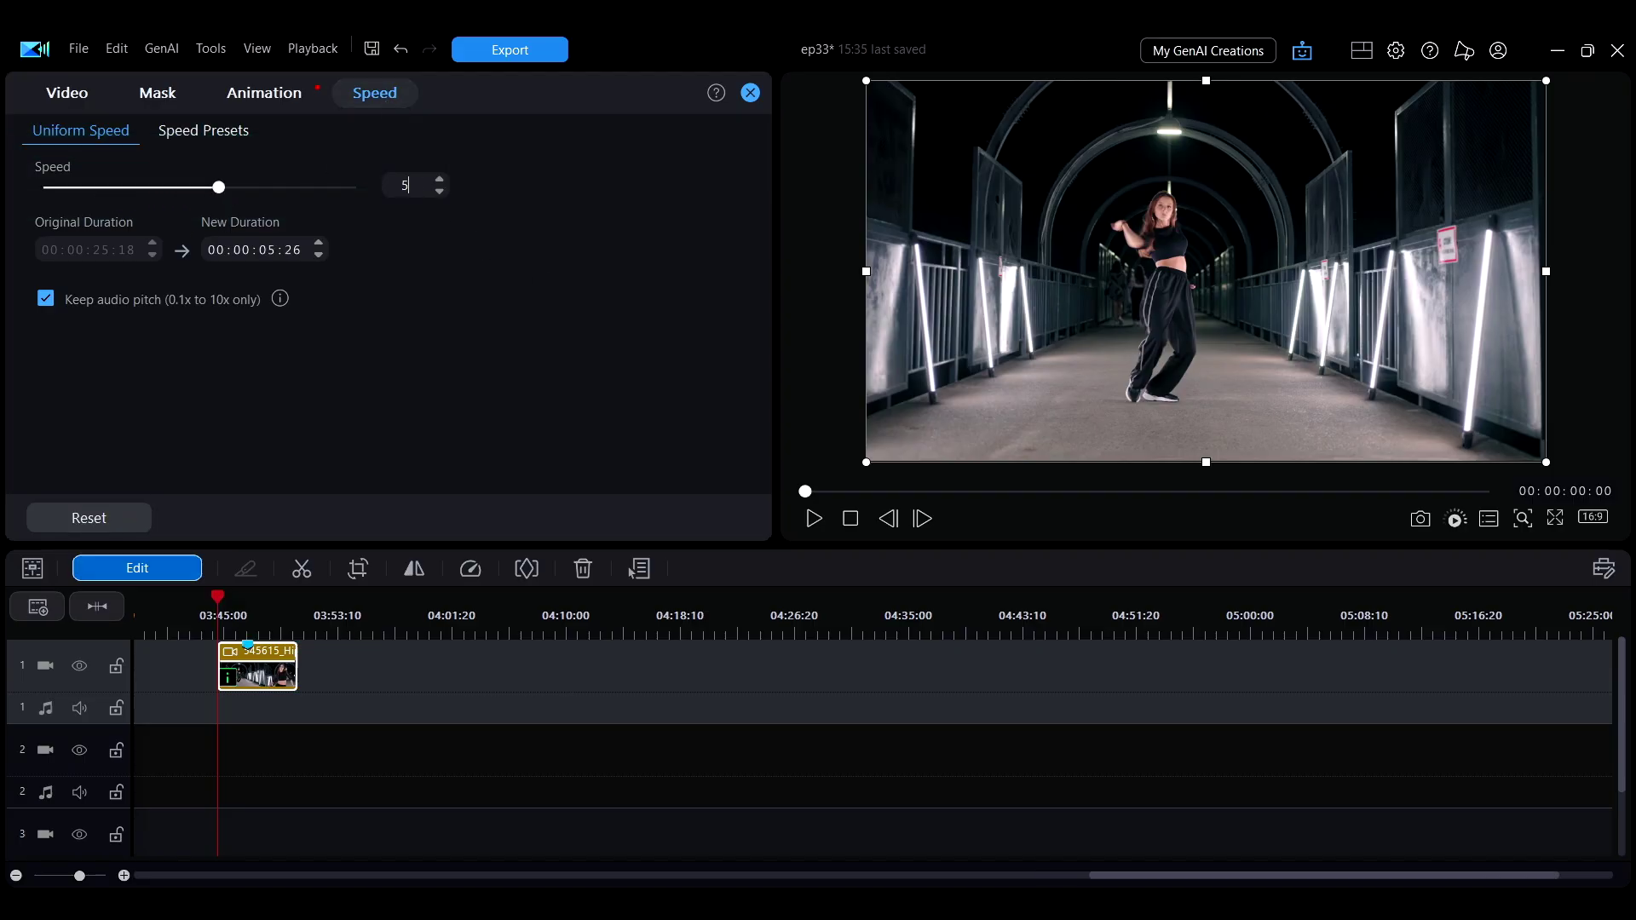
key(Return)
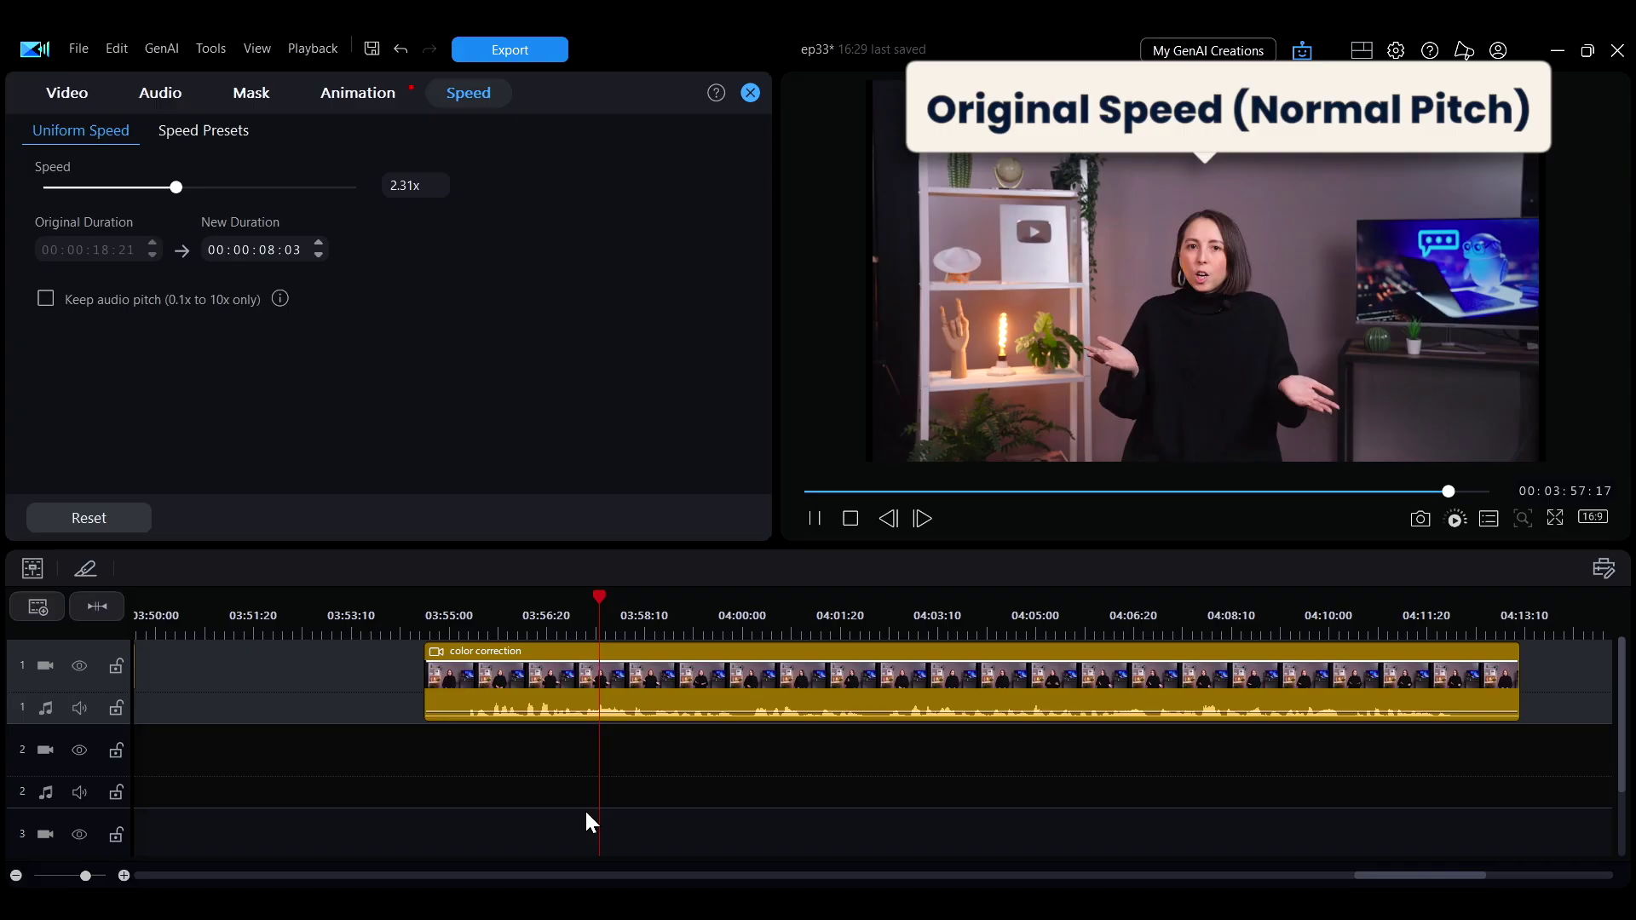
Step: Shorten the color correction clip to 2.31x speed with Keep audio pitch ticked, and play it
drag(1517, 677, 896, 682)
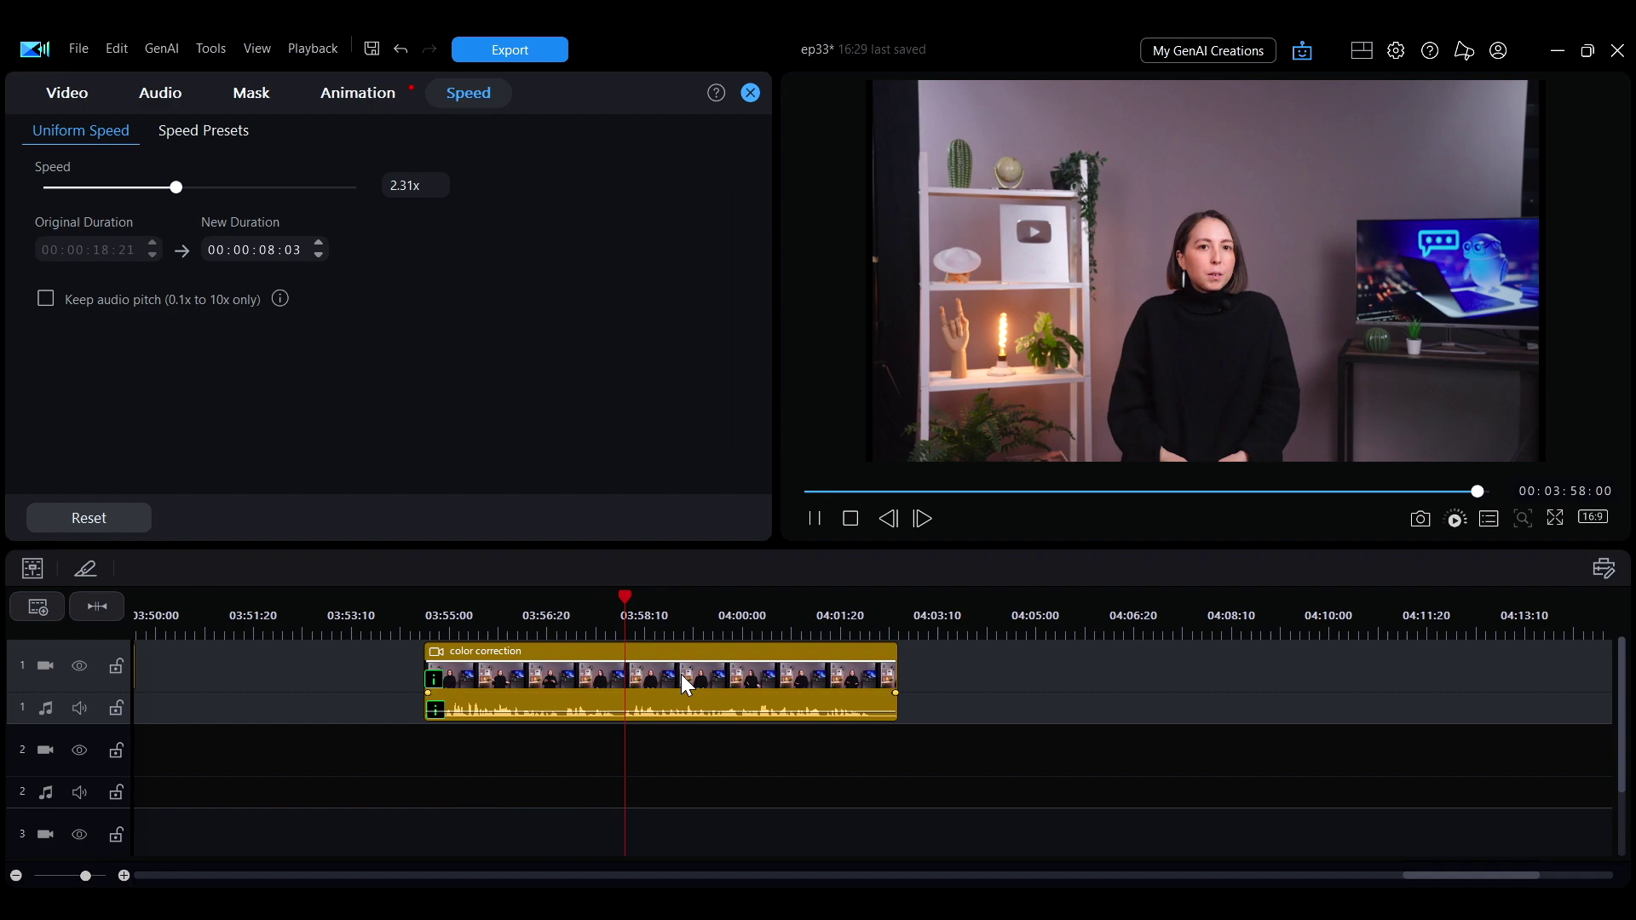
click(685, 682)
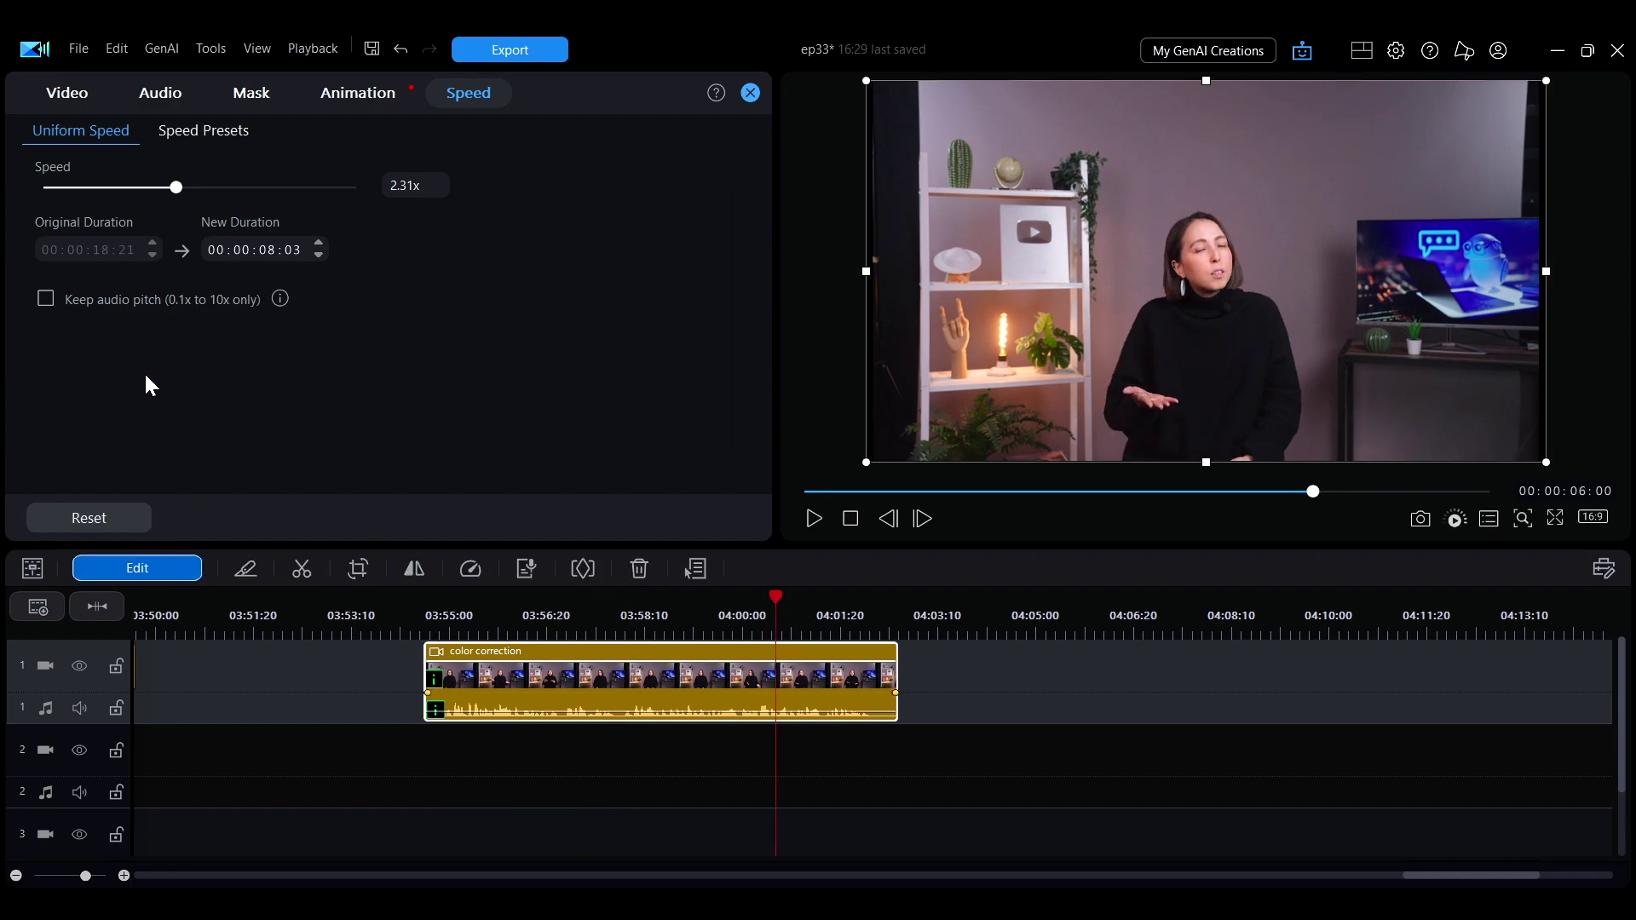
click(46, 300)
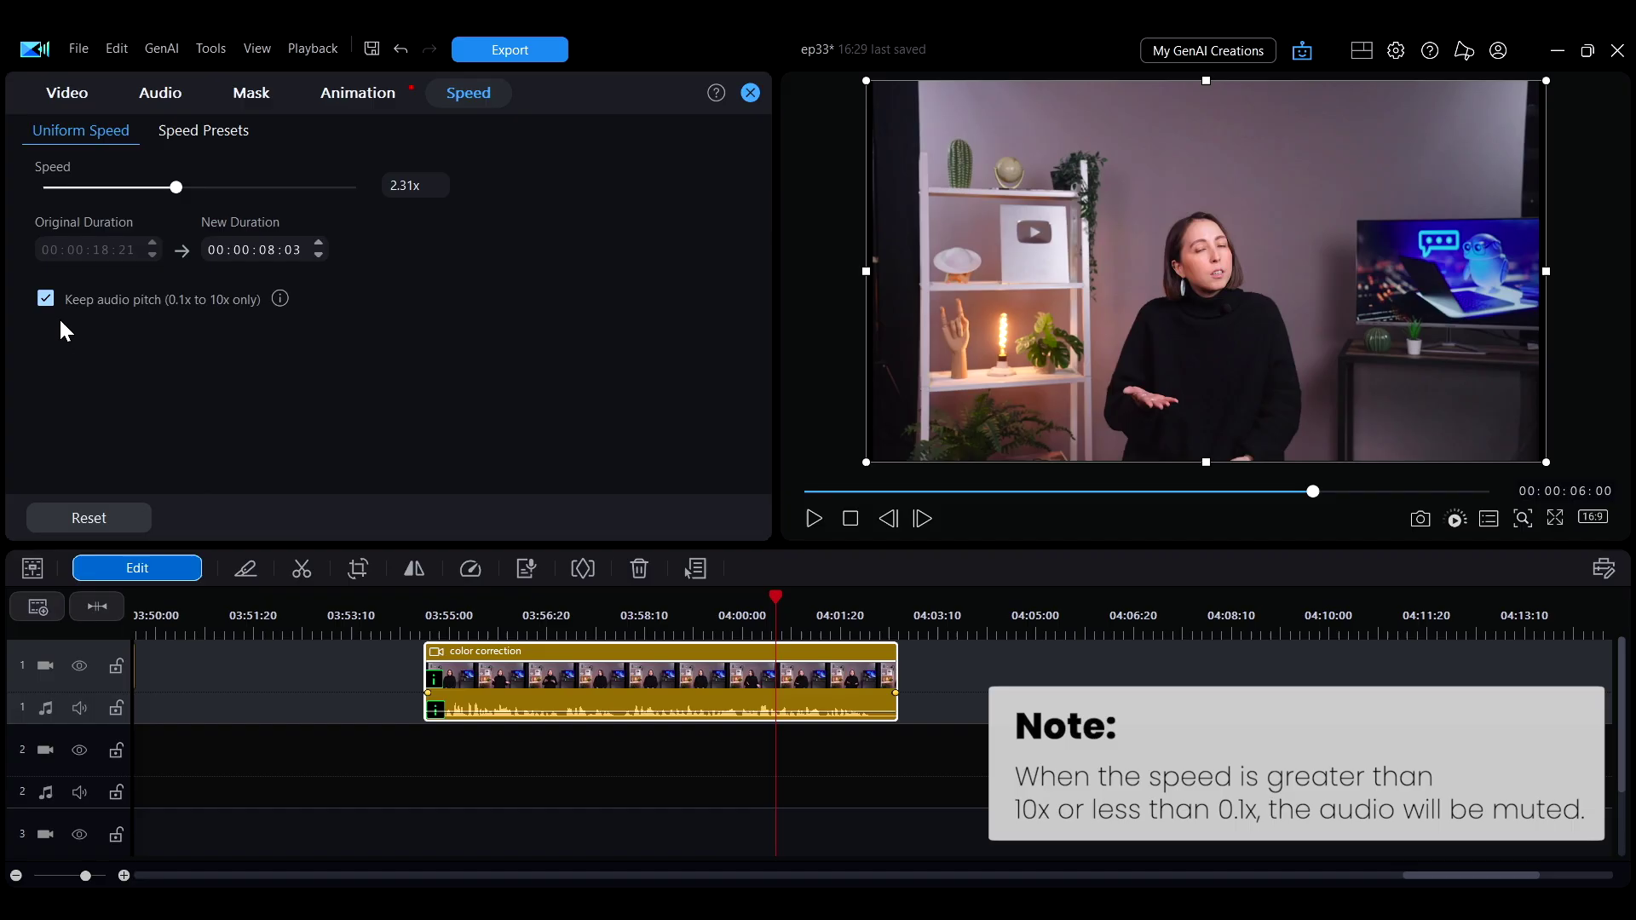
key(space)
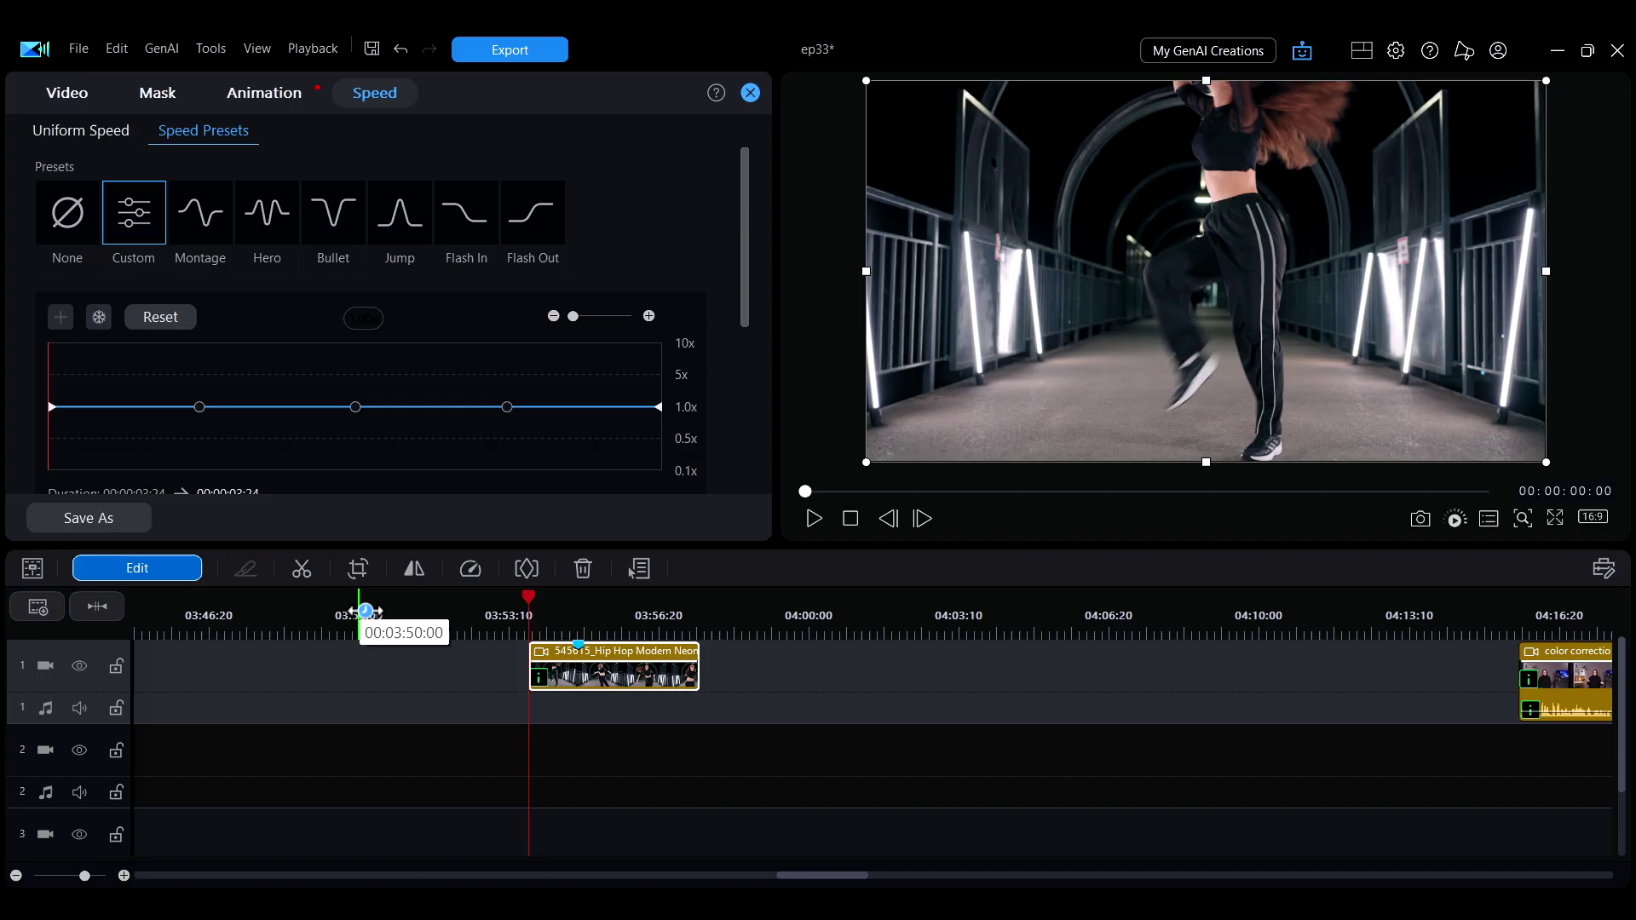
Step: Shape the Custom speed curve with a fast burst near the start and a 0.1x slow-motion dip
drag(365, 612, 549, 596)
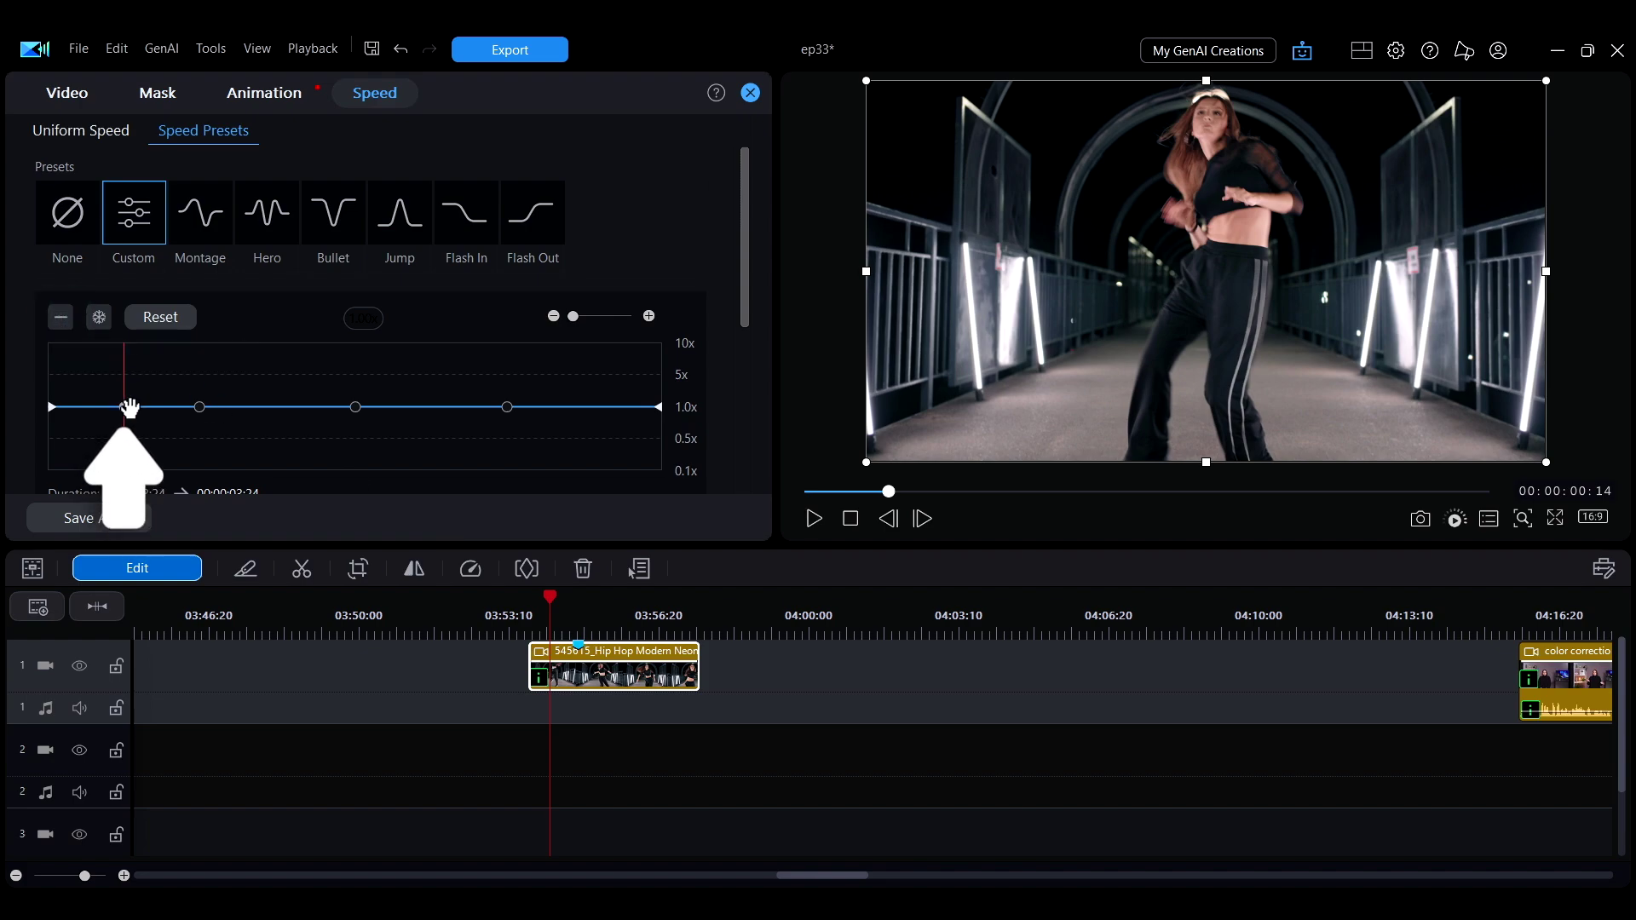
drag(126, 407, 125, 368)
drag(361, 466, 364, 476)
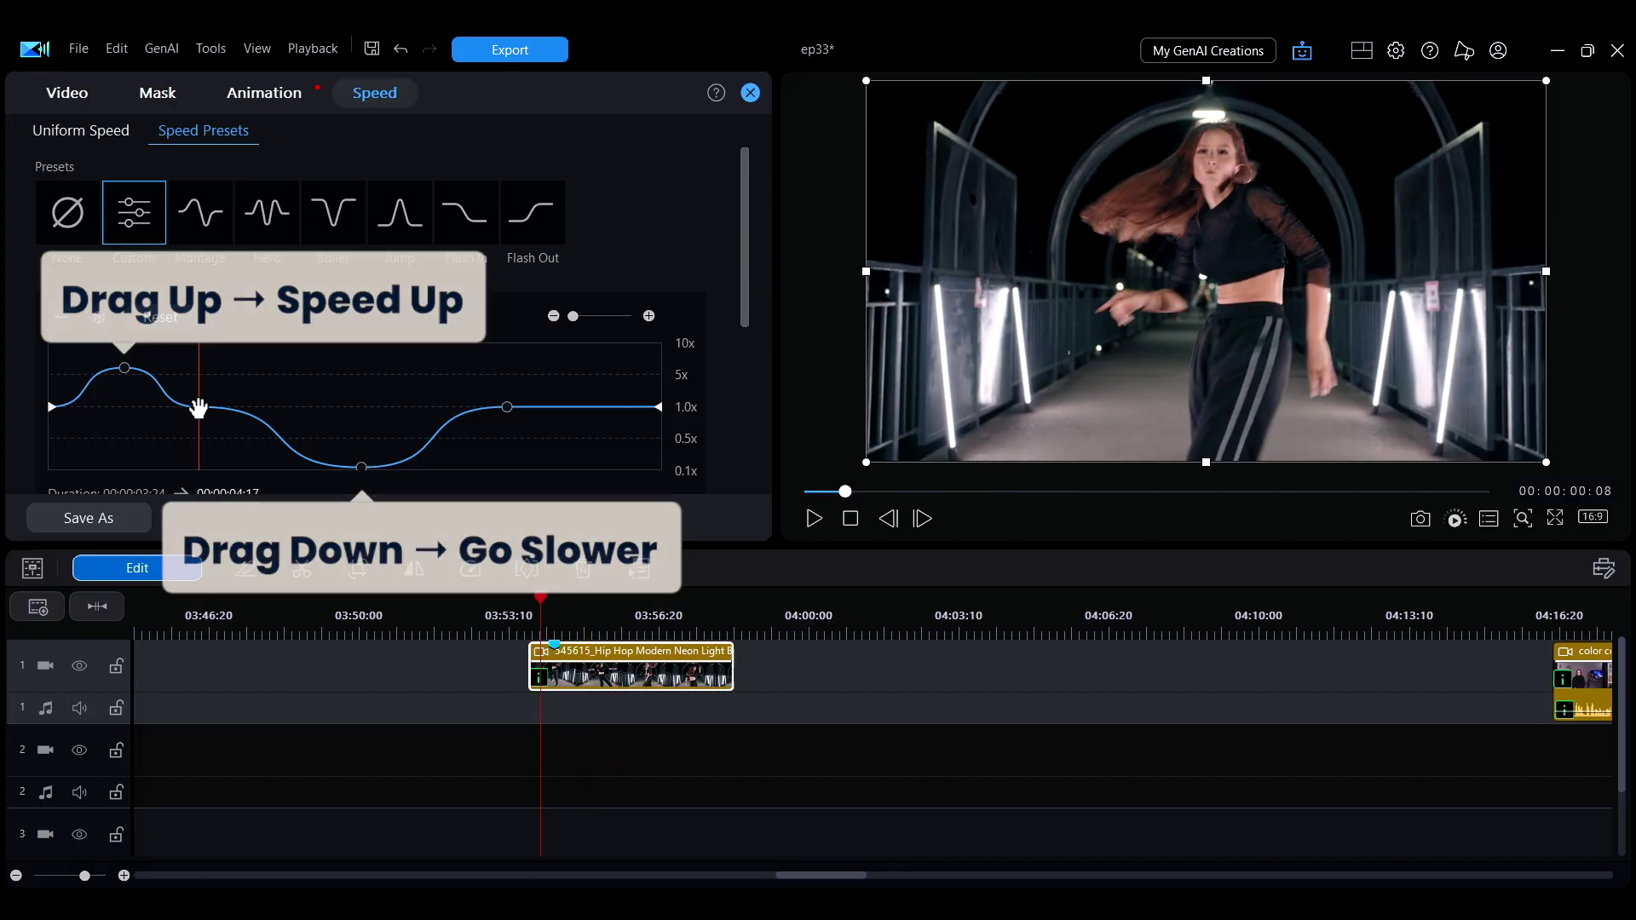
drag(199, 407, 275, 410)
drag(54, 436, 52, 429)
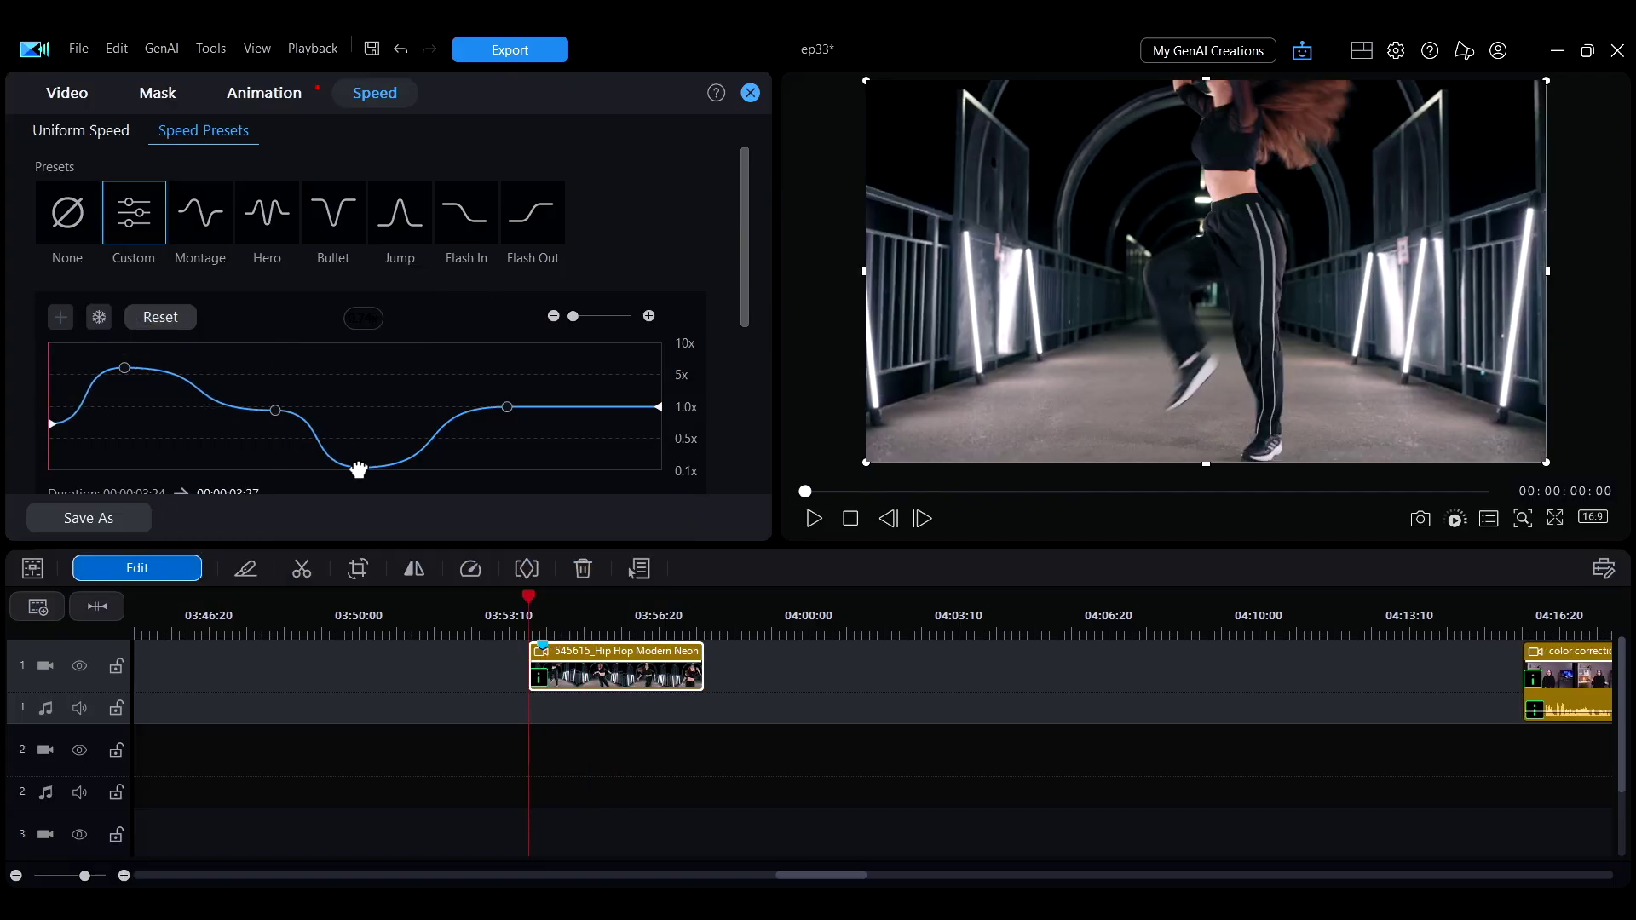
drag(358, 467, 431, 464)
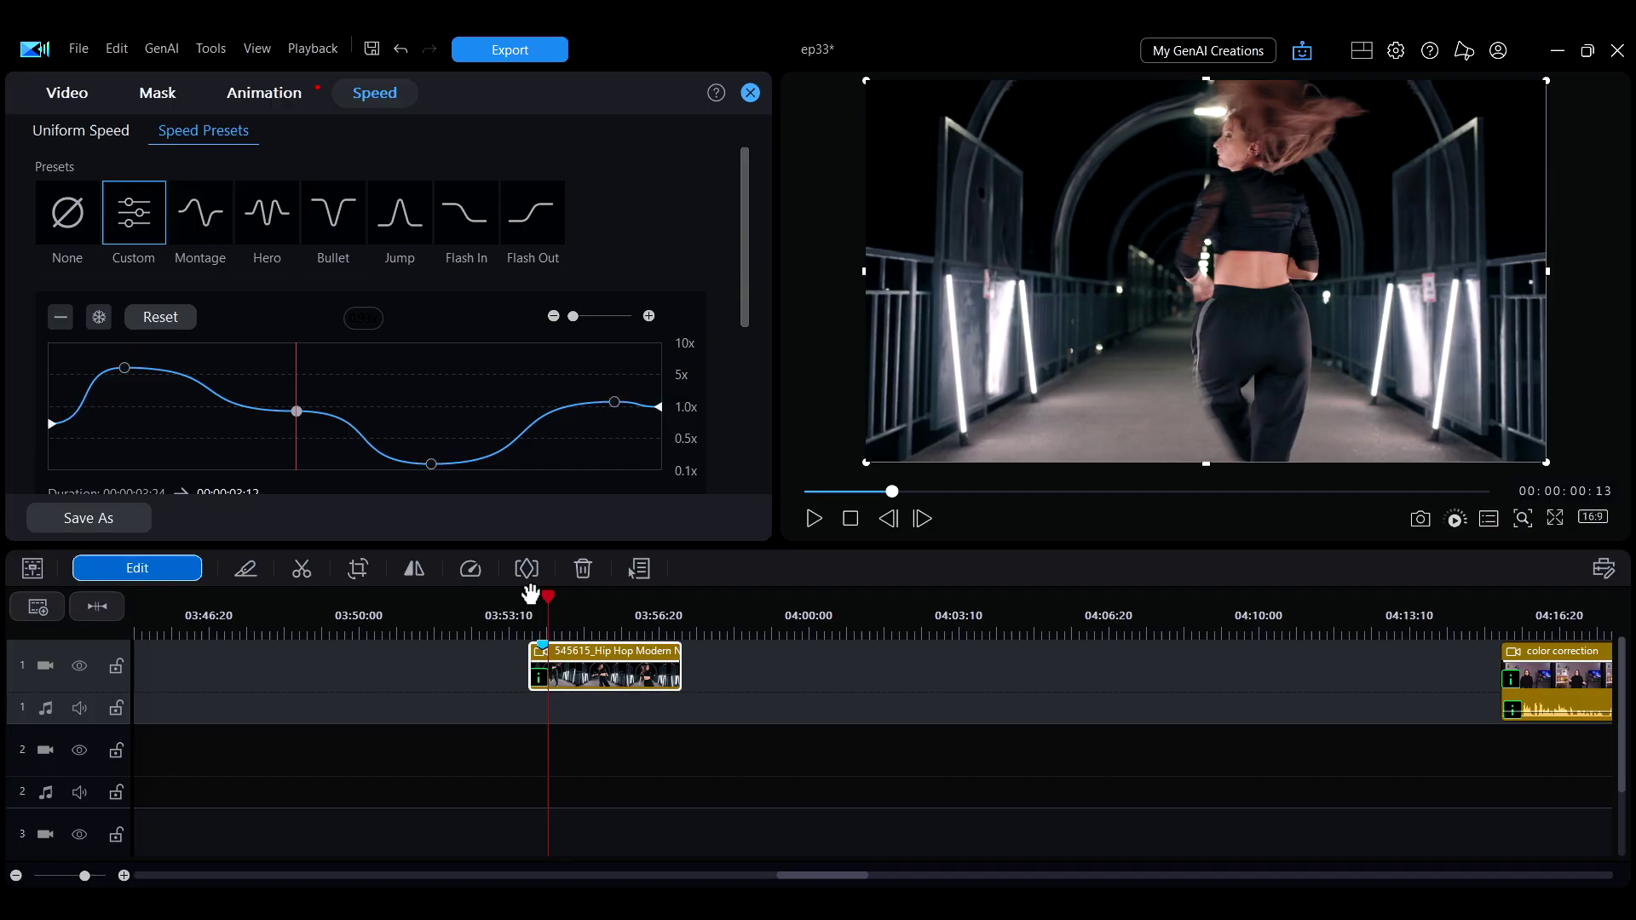
Step: Play back the speed-ramped clip, then try the Montage and Hero speed presets
click(530, 594)
key(space)
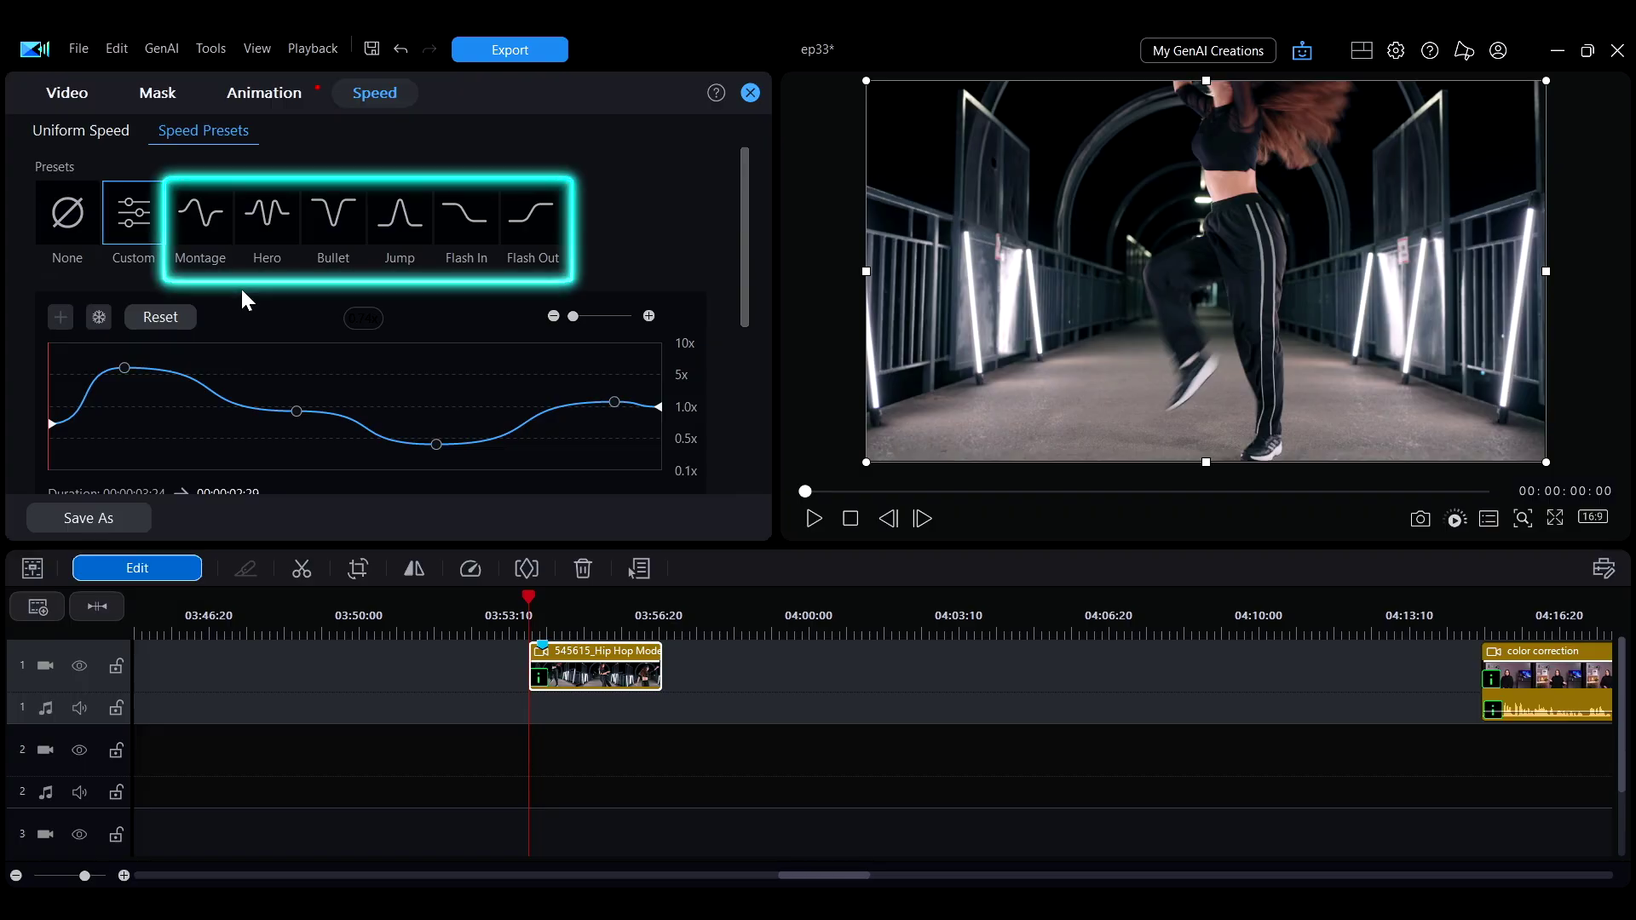
click(208, 223)
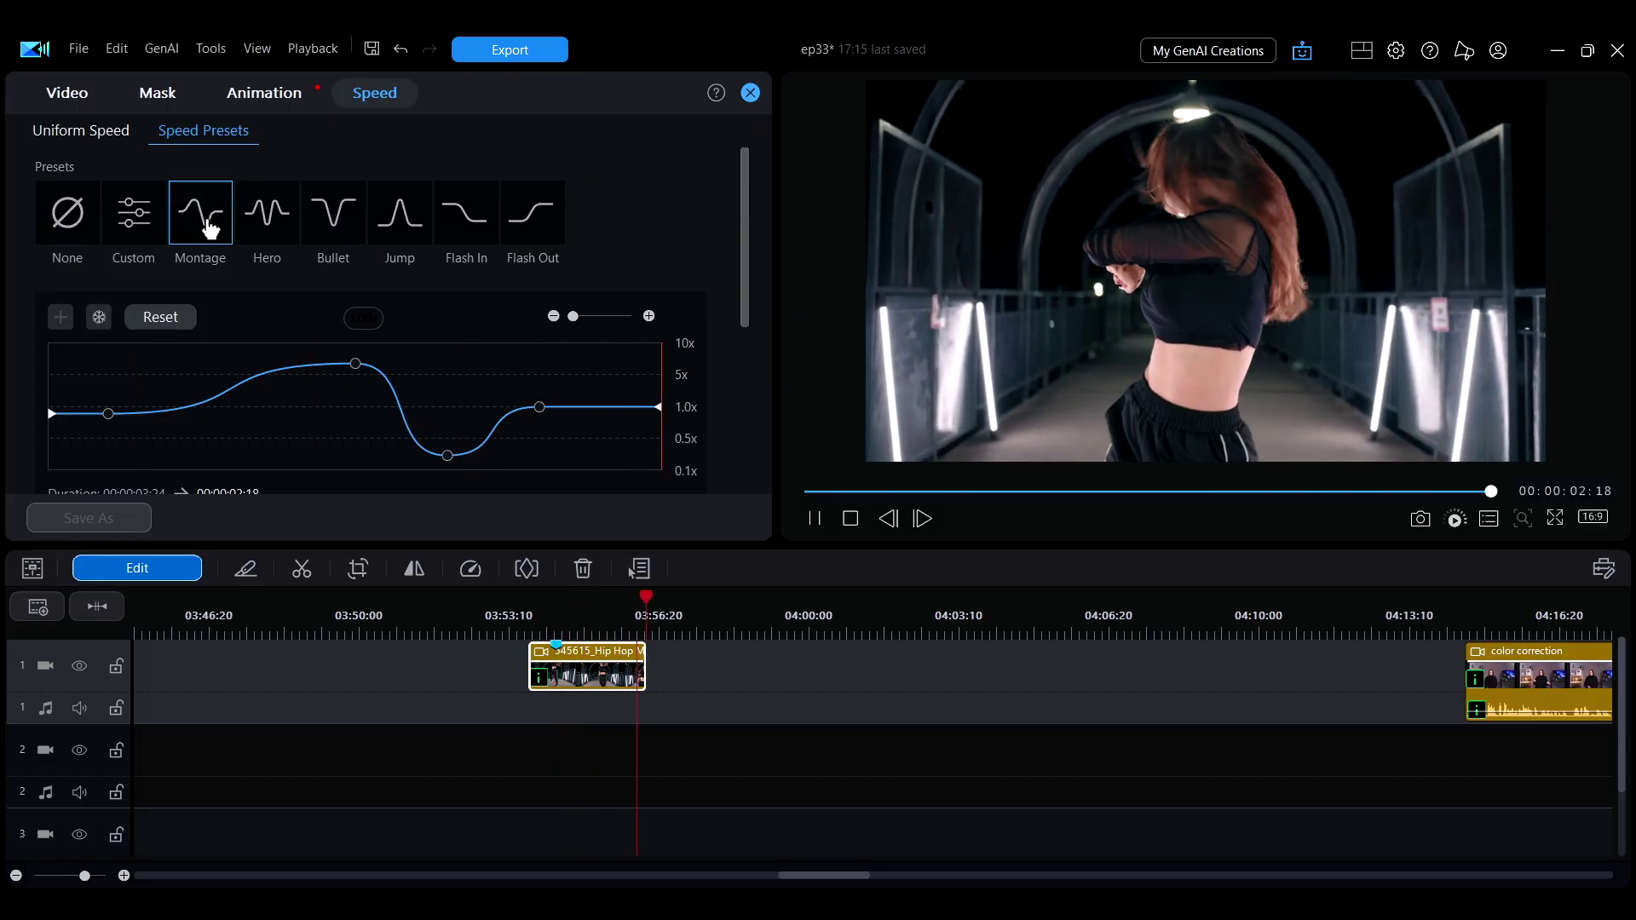
click(267, 215)
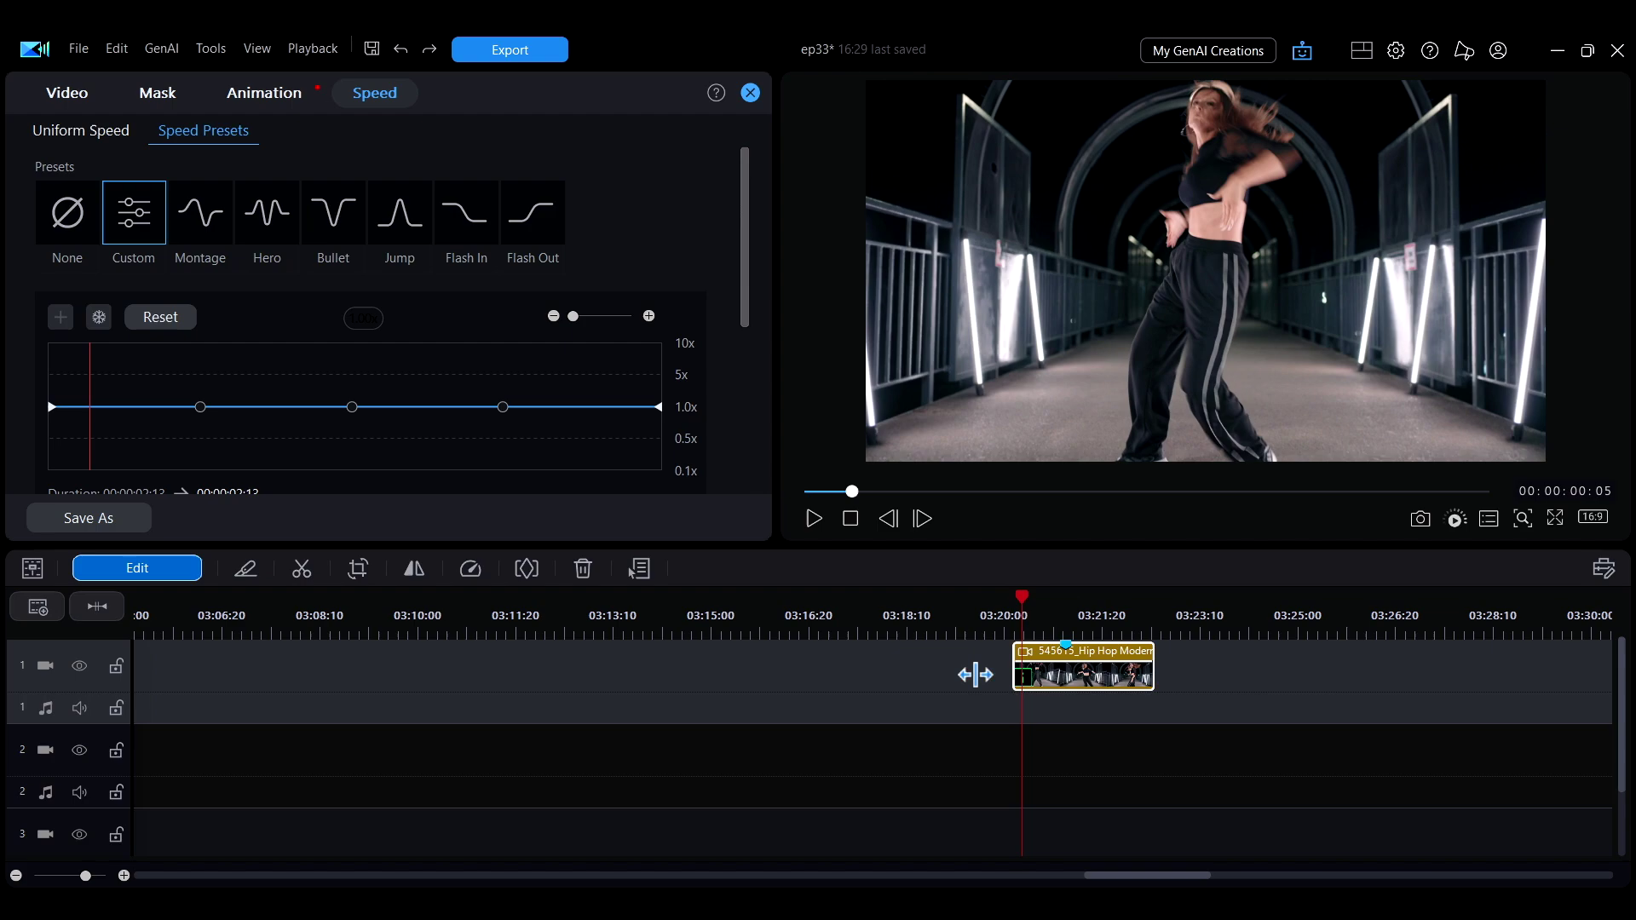
Step: Add a 2-second freeze frame at the chosen playhead frame and play it back
click(1043, 597)
drag(1062, 595, 1065, 594)
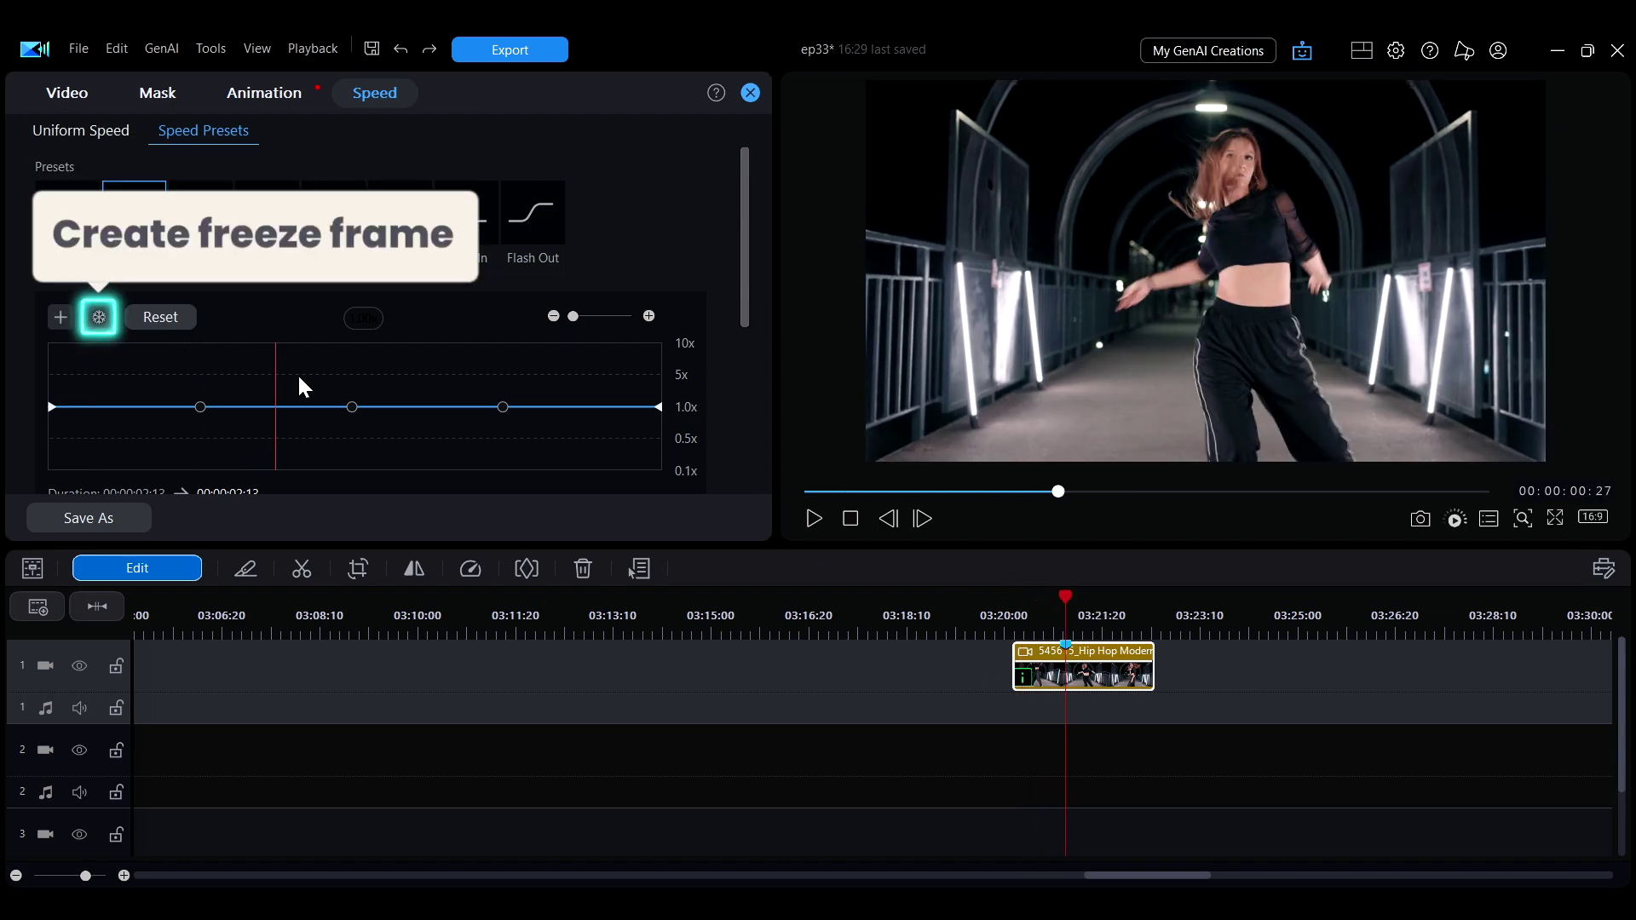
click(103, 322)
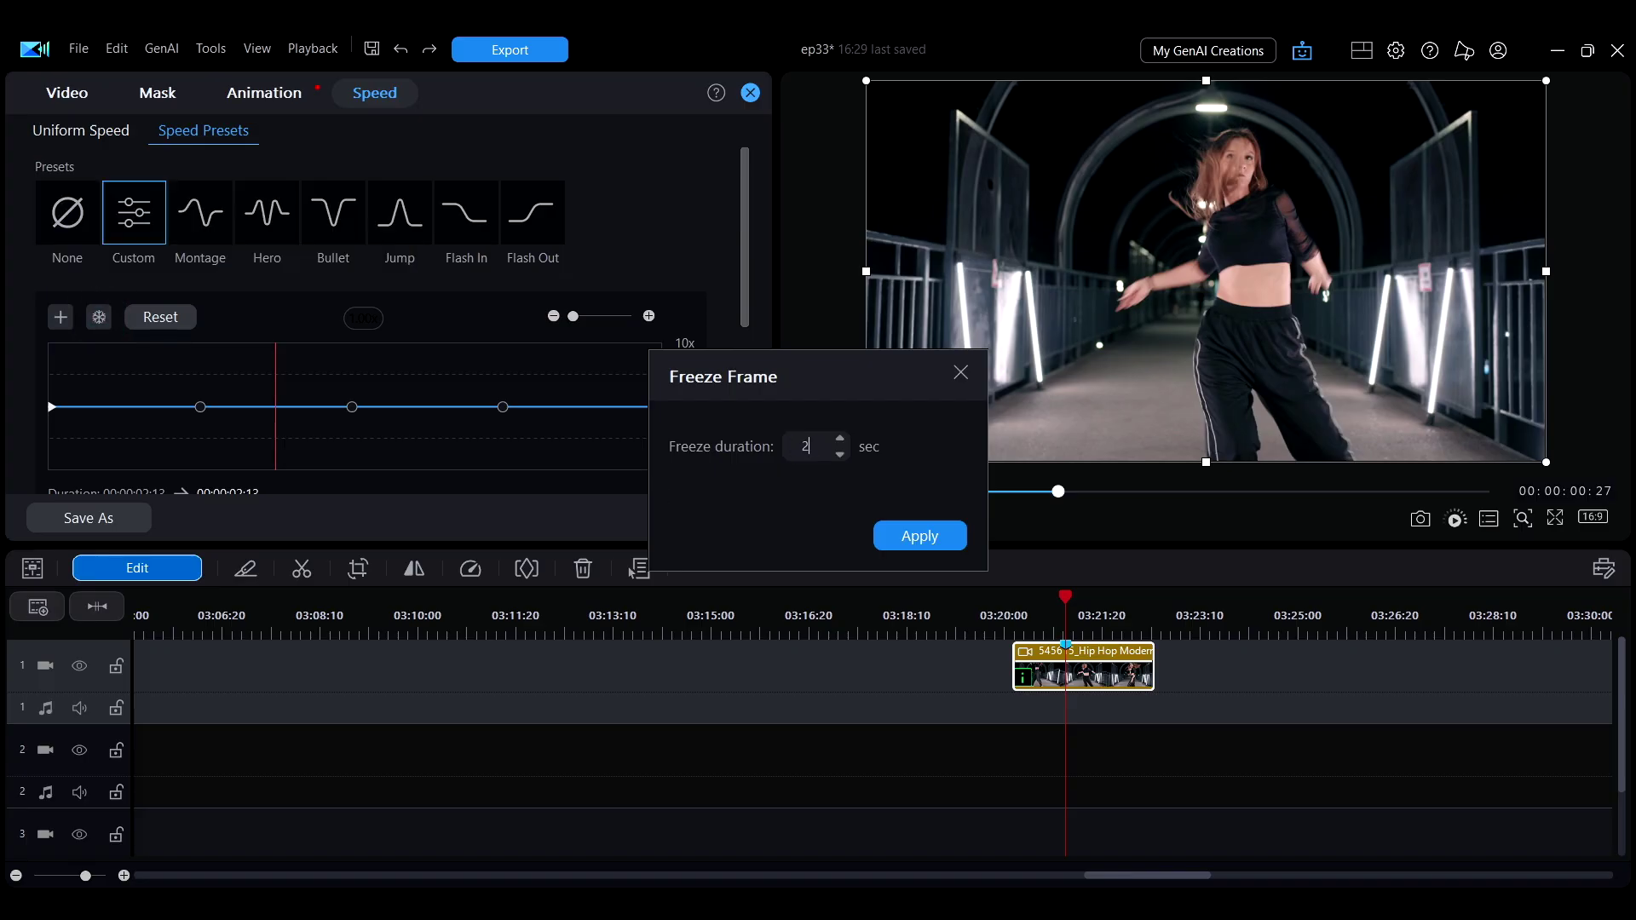
click(898, 538)
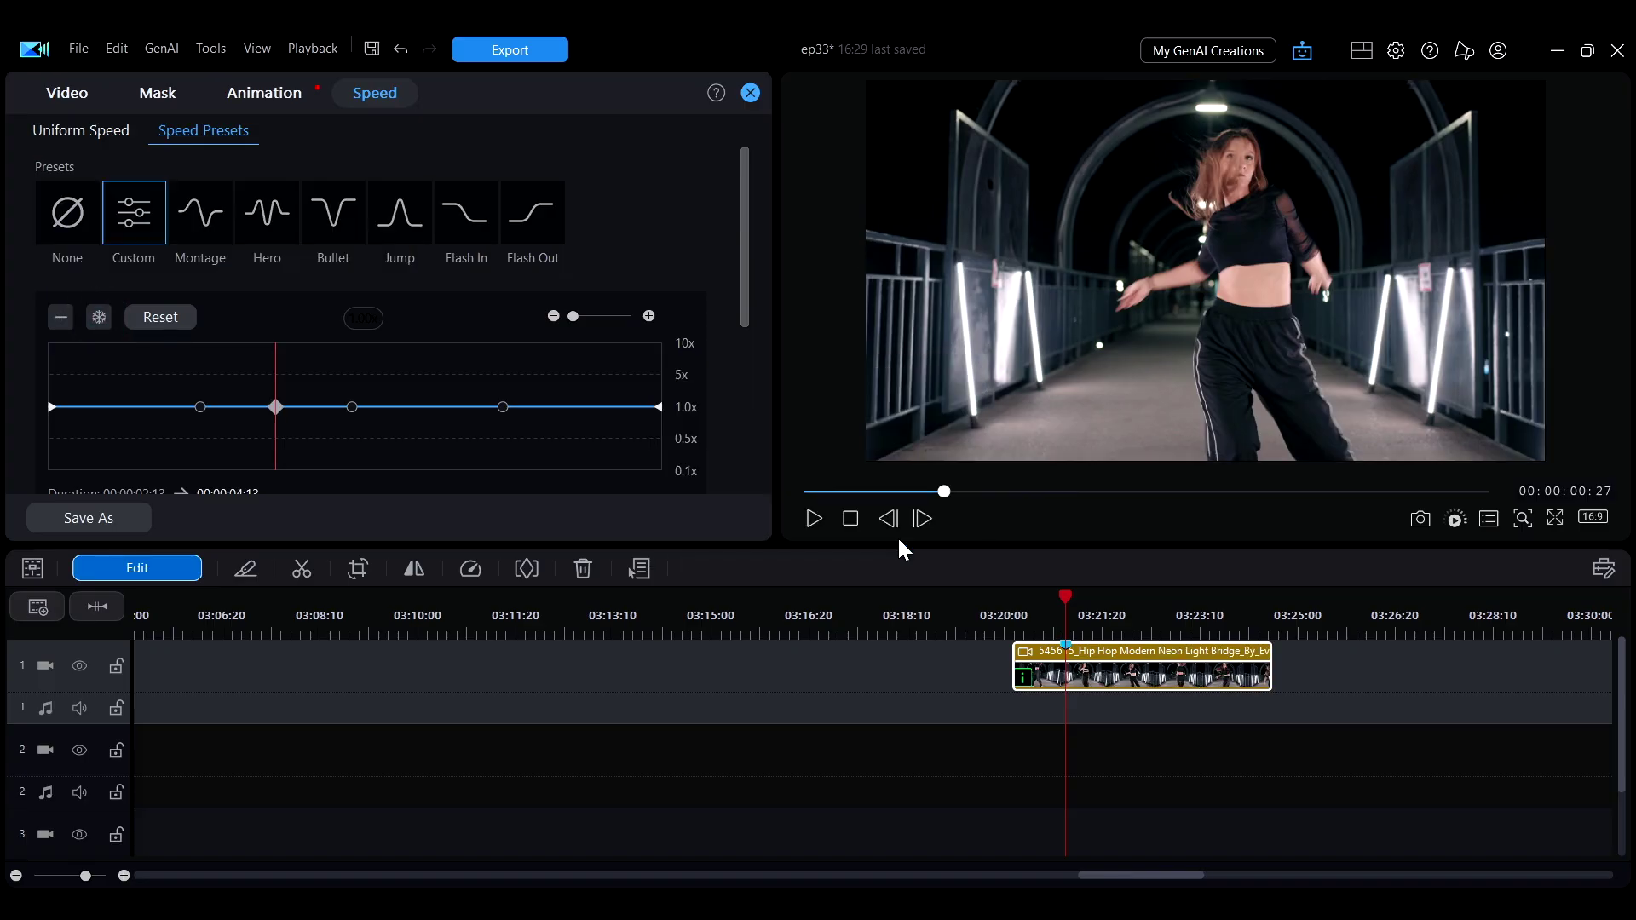
key(space)
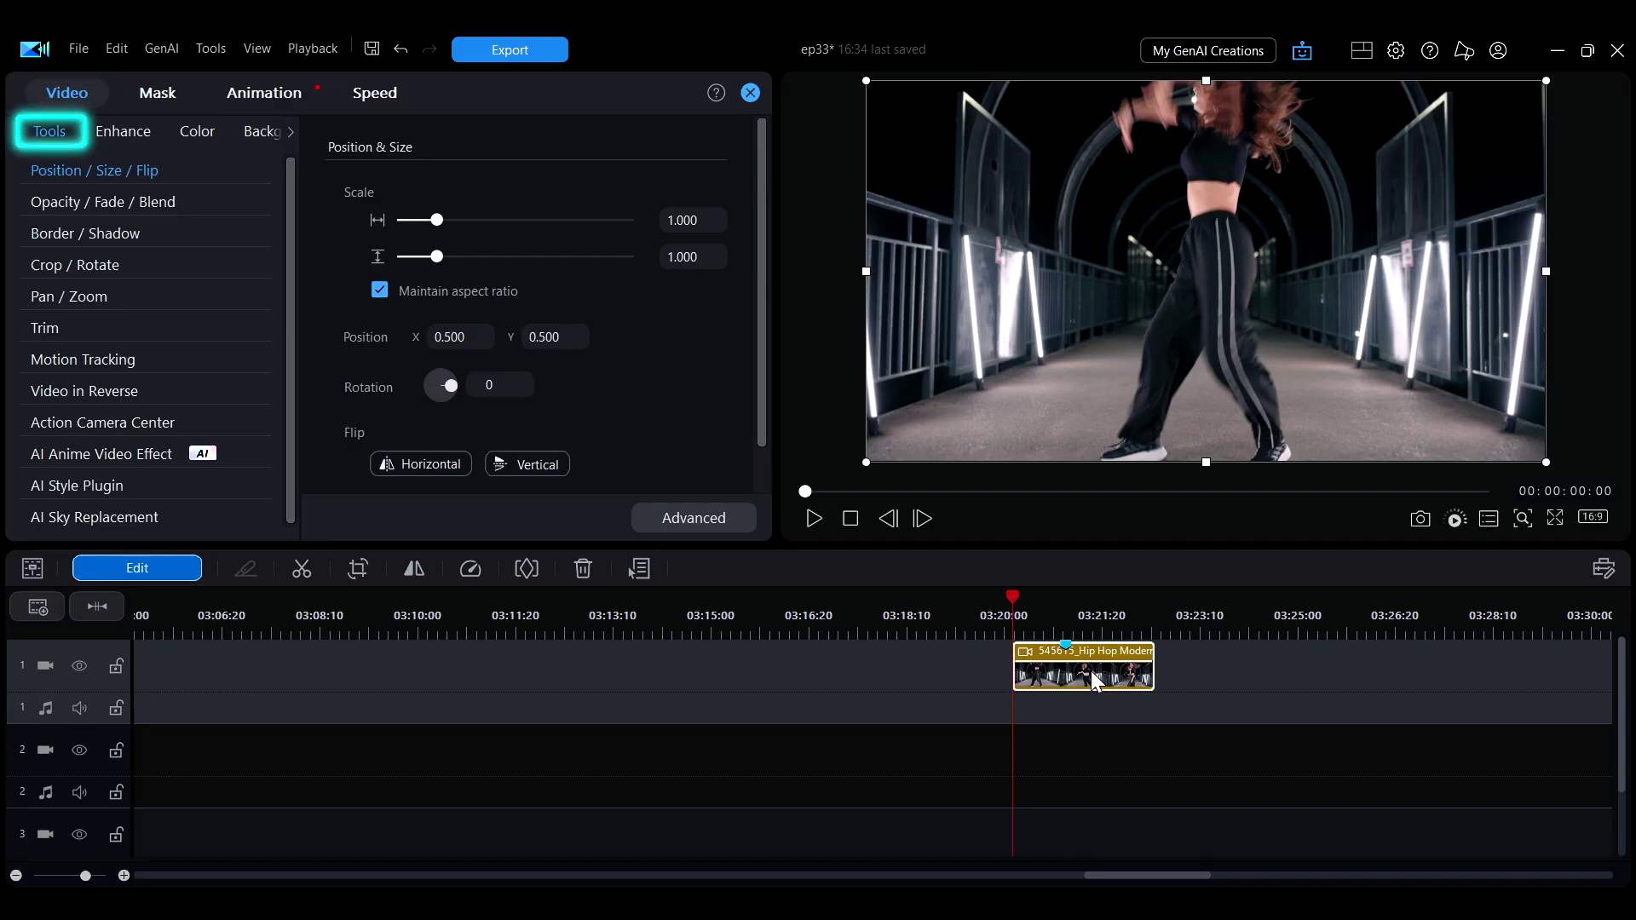
Step: Turn on Video in Reverse so the dance clip plays backwards
click(151, 404)
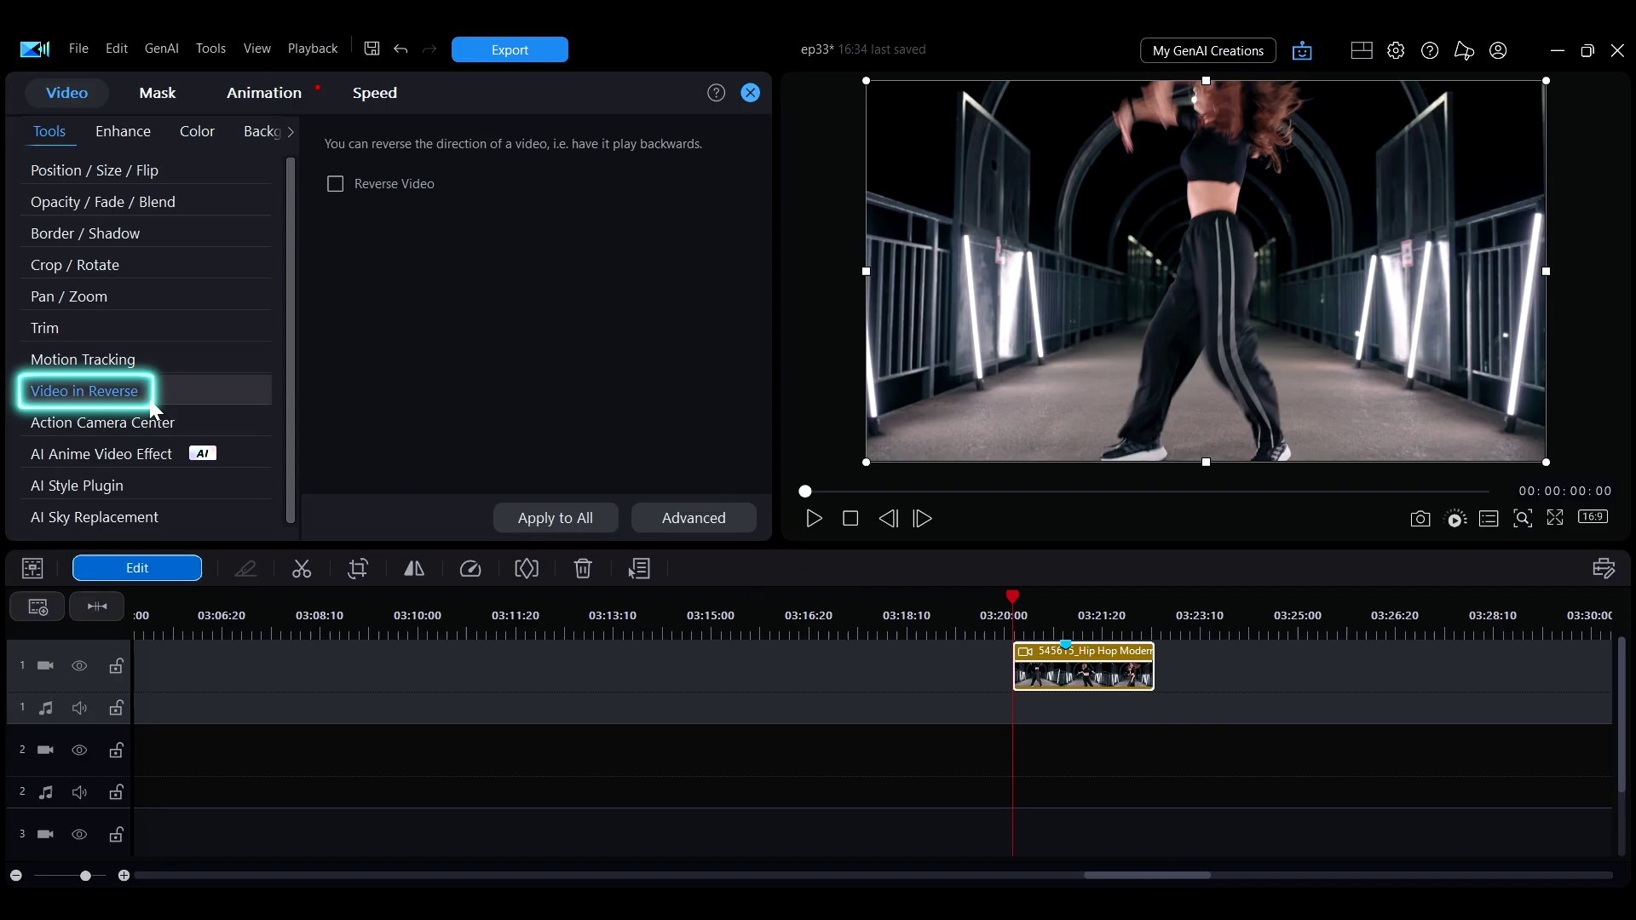
click(336, 183)
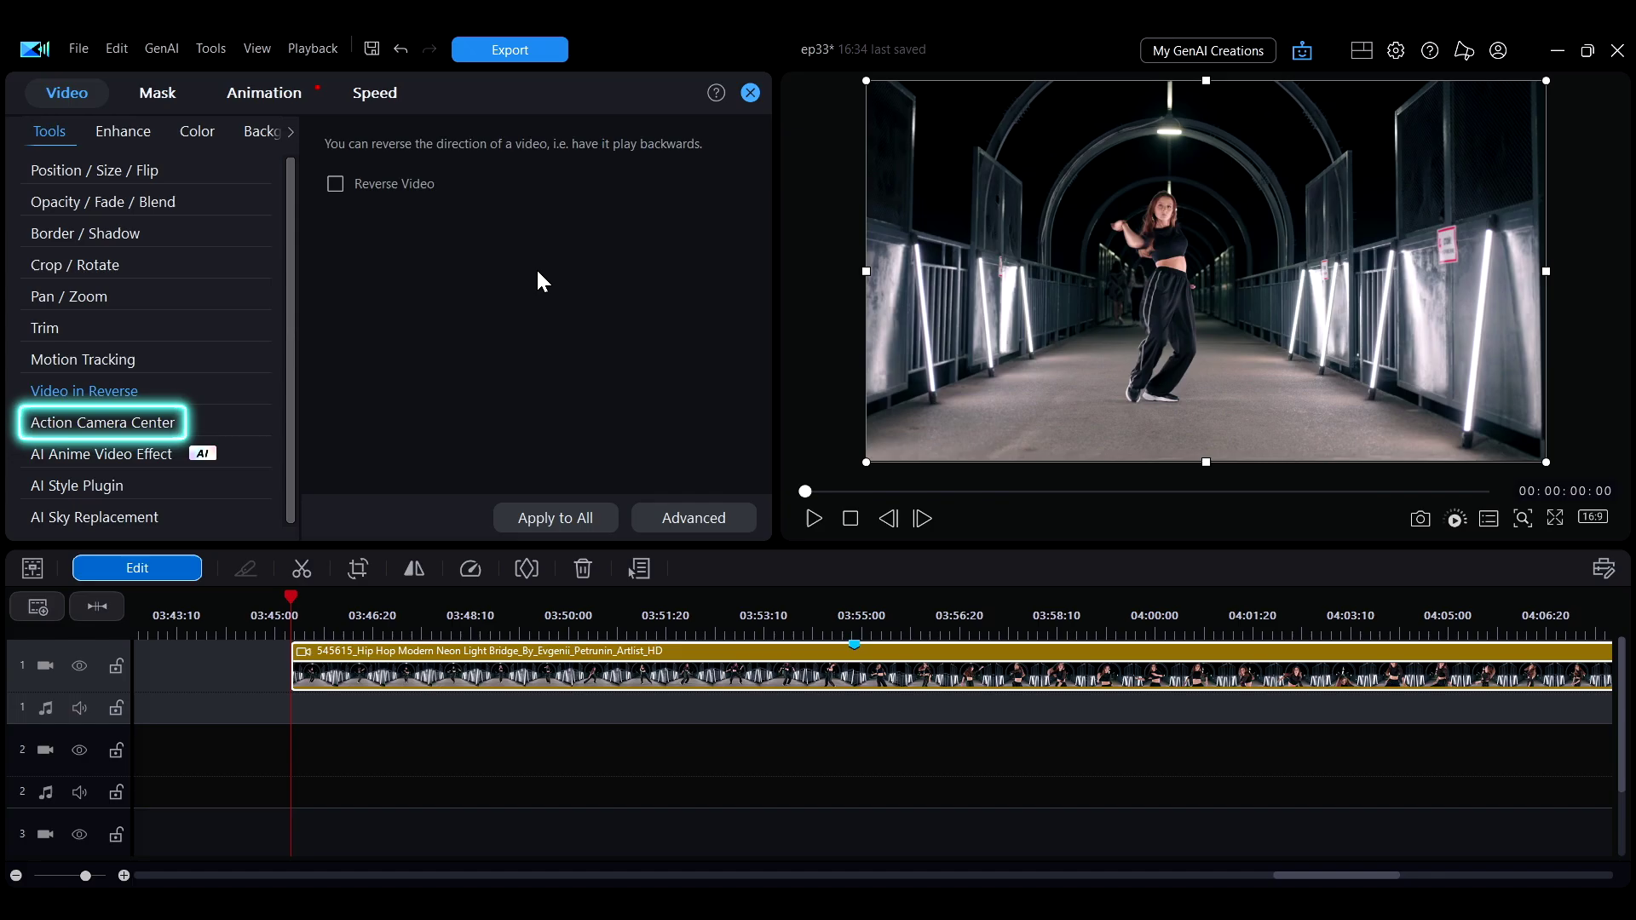
Step: In Action Camera Center, add a short mid-clip time-shift section with replay and preview it
click(189, 423)
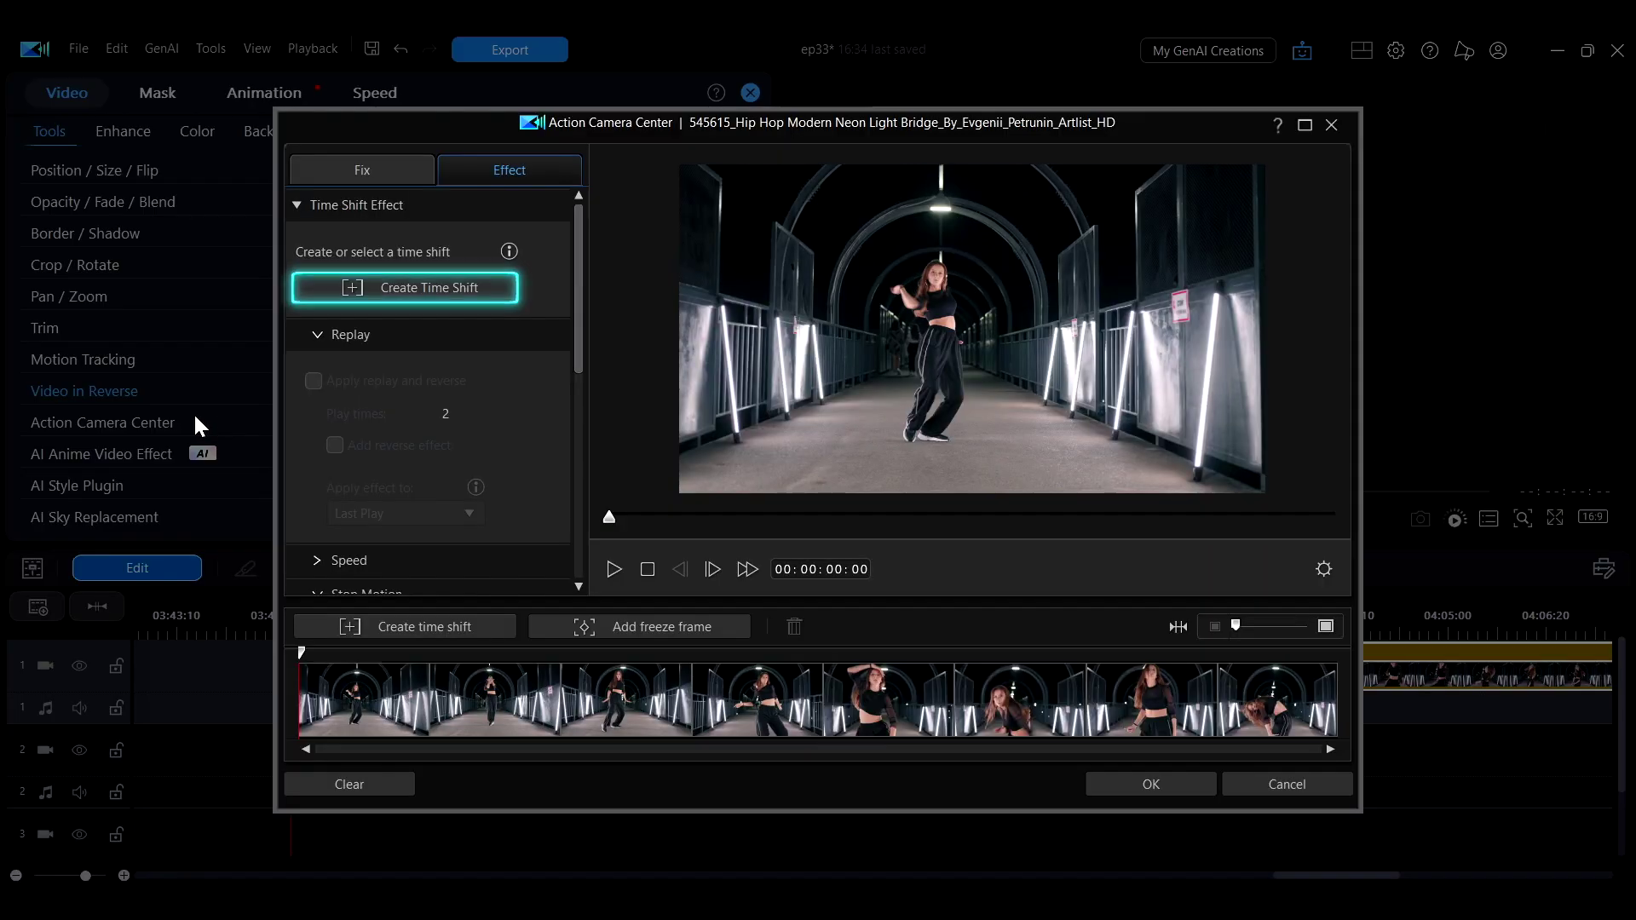
click(446, 285)
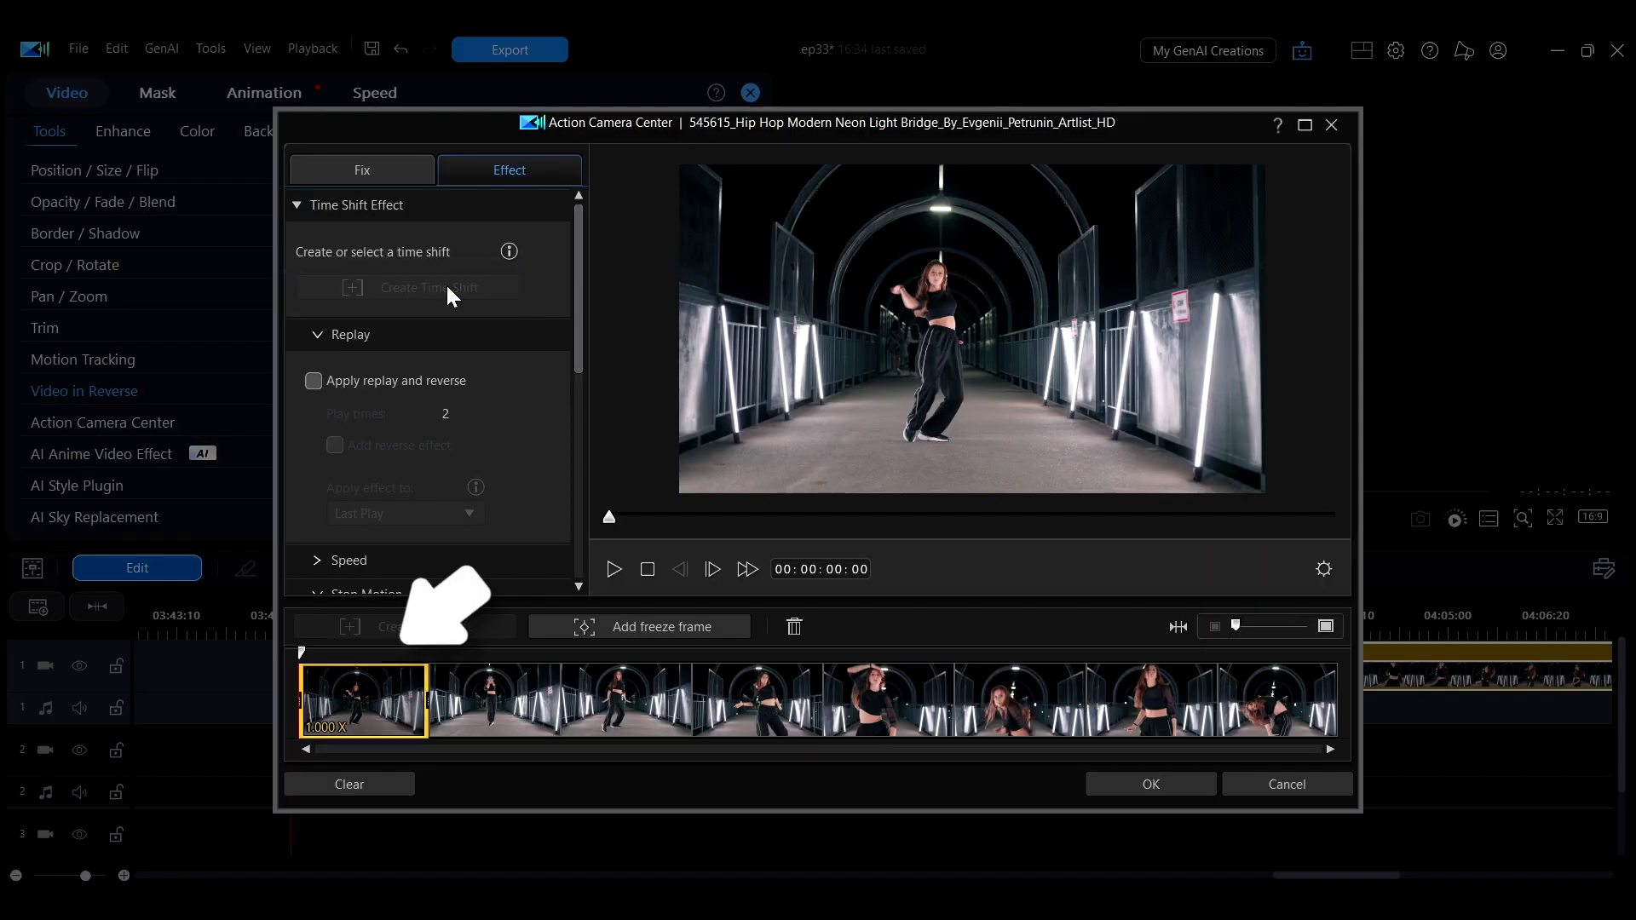
drag(428, 738, 756, 739)
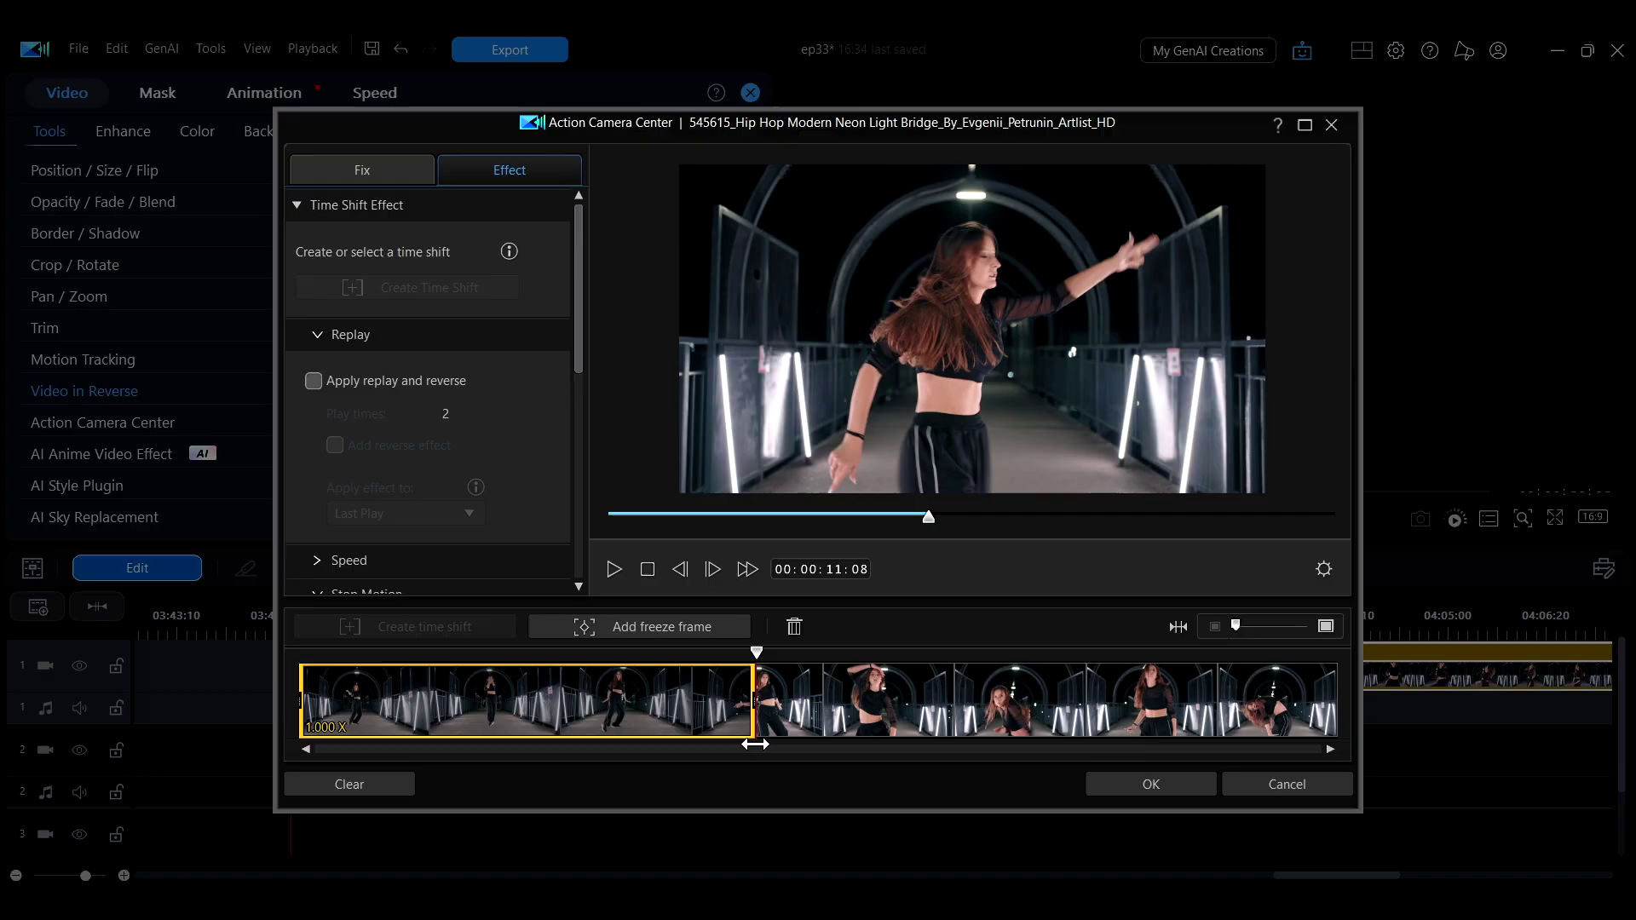
drag(301, 716, 672, 726)
click(704, 716)
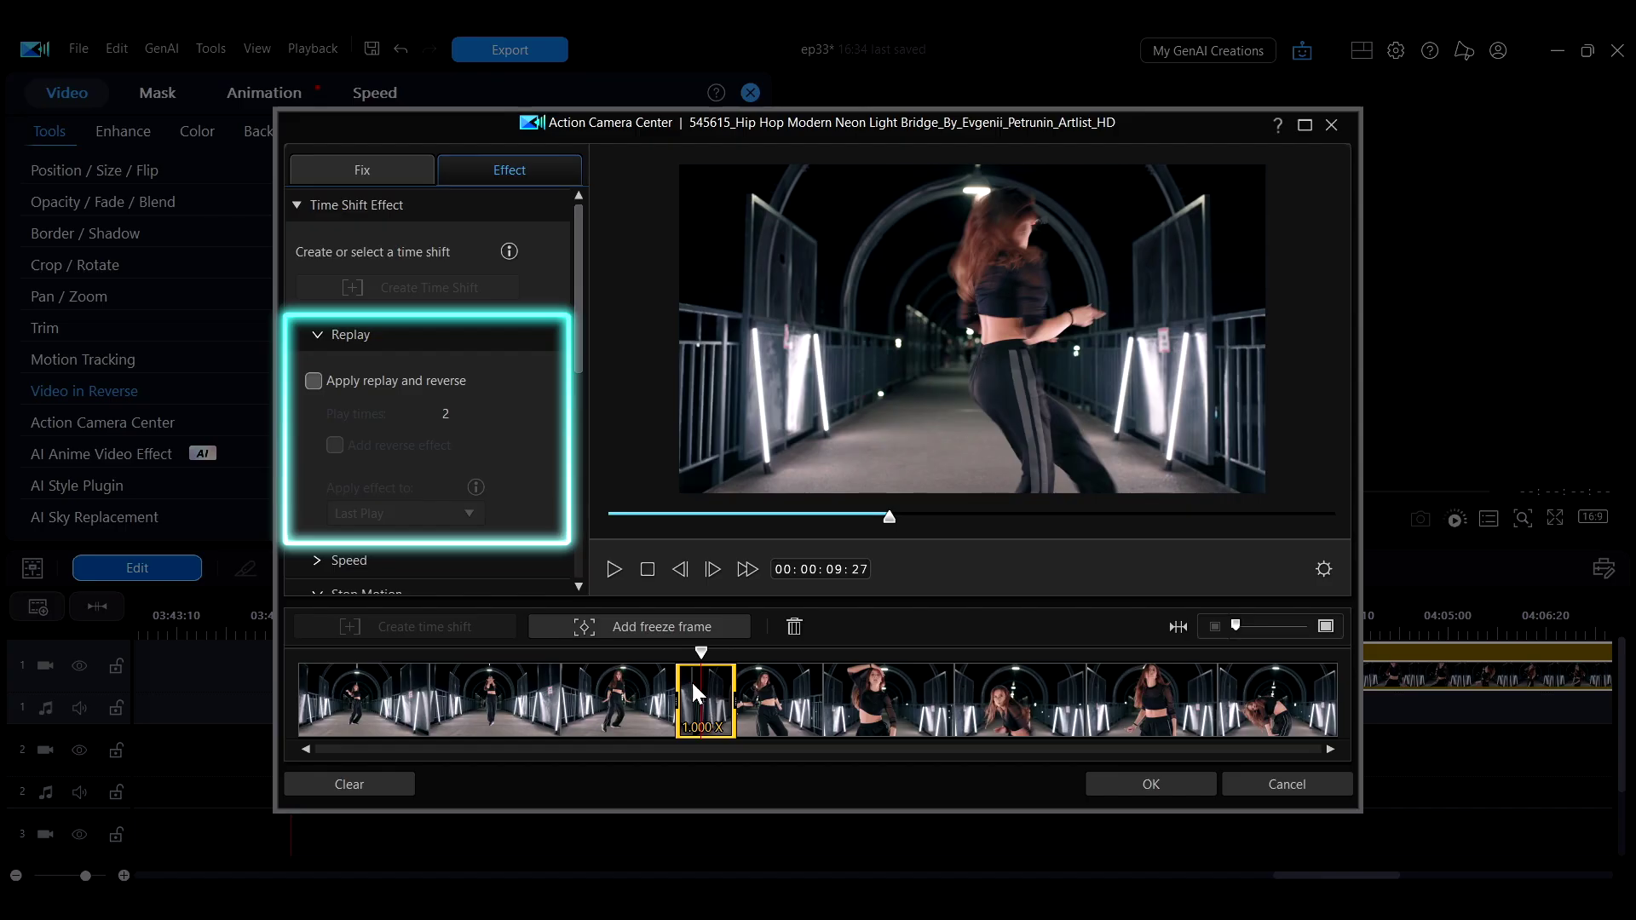
click(314, 382)
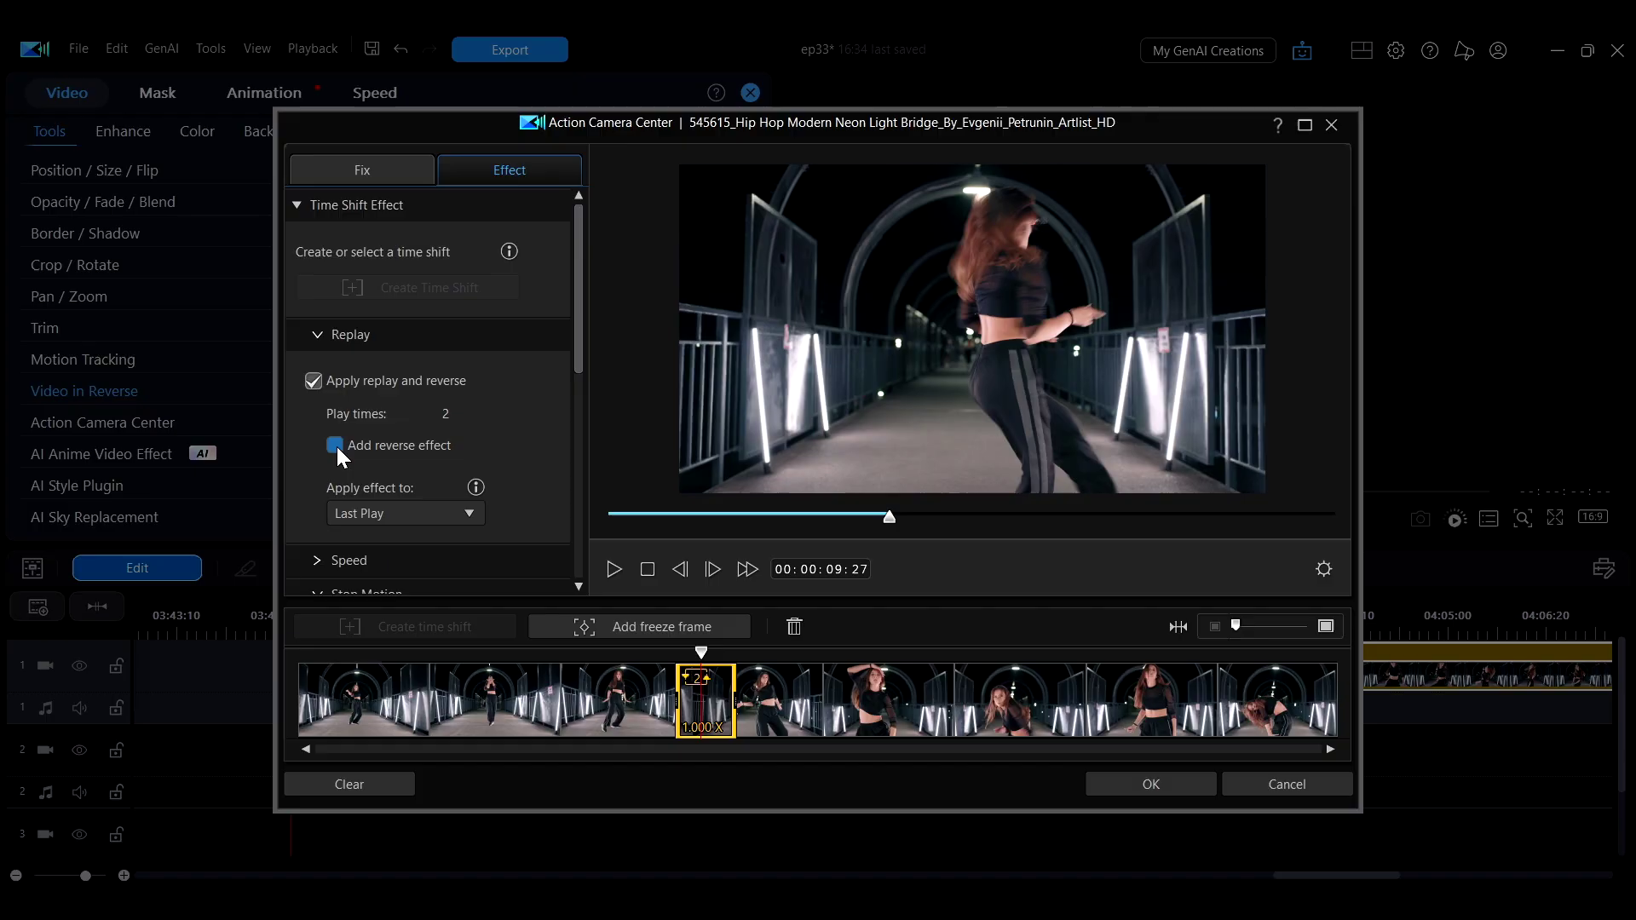
key(space)
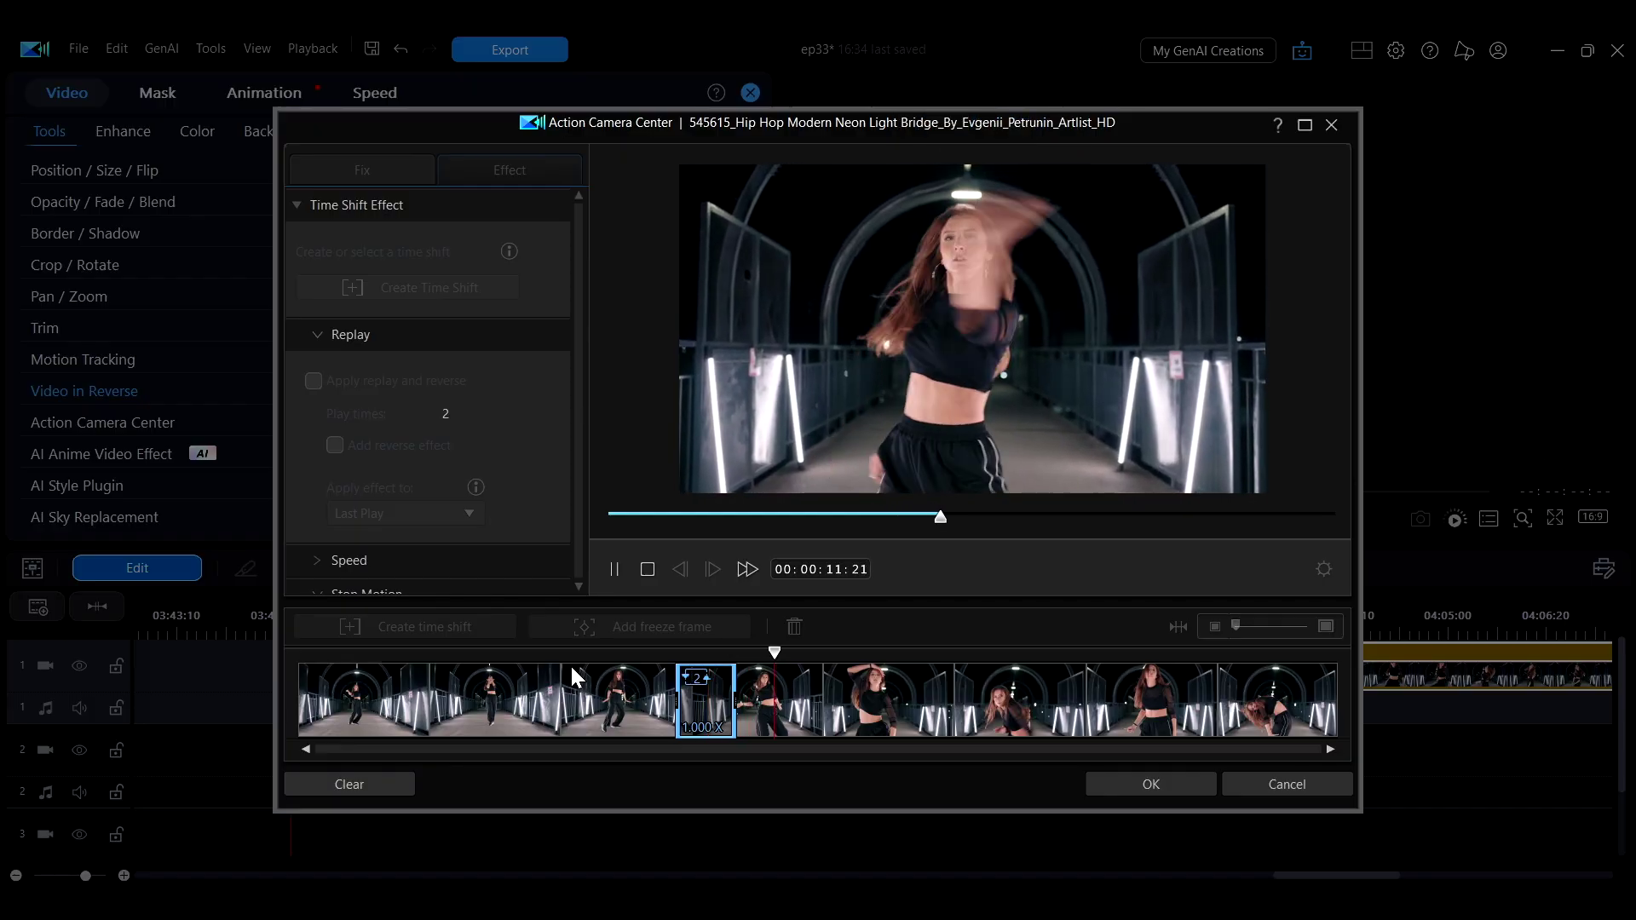
Step: Add a longer second time-shift section at 3.000x with stop motion, then preview it
click(904, 682)
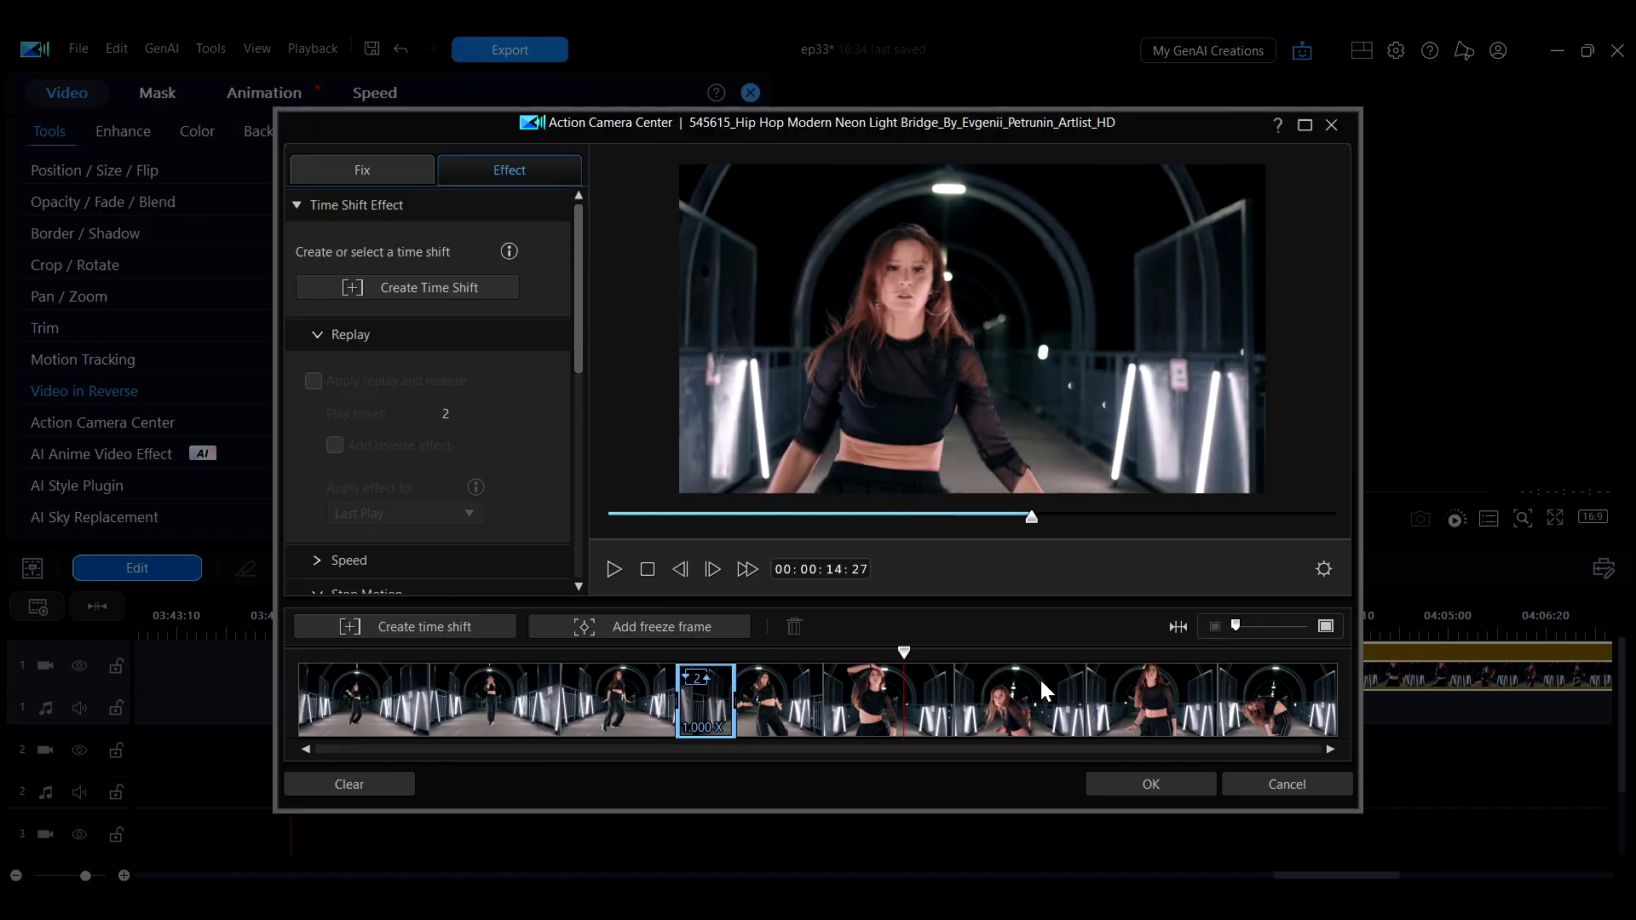
click(422, 286)
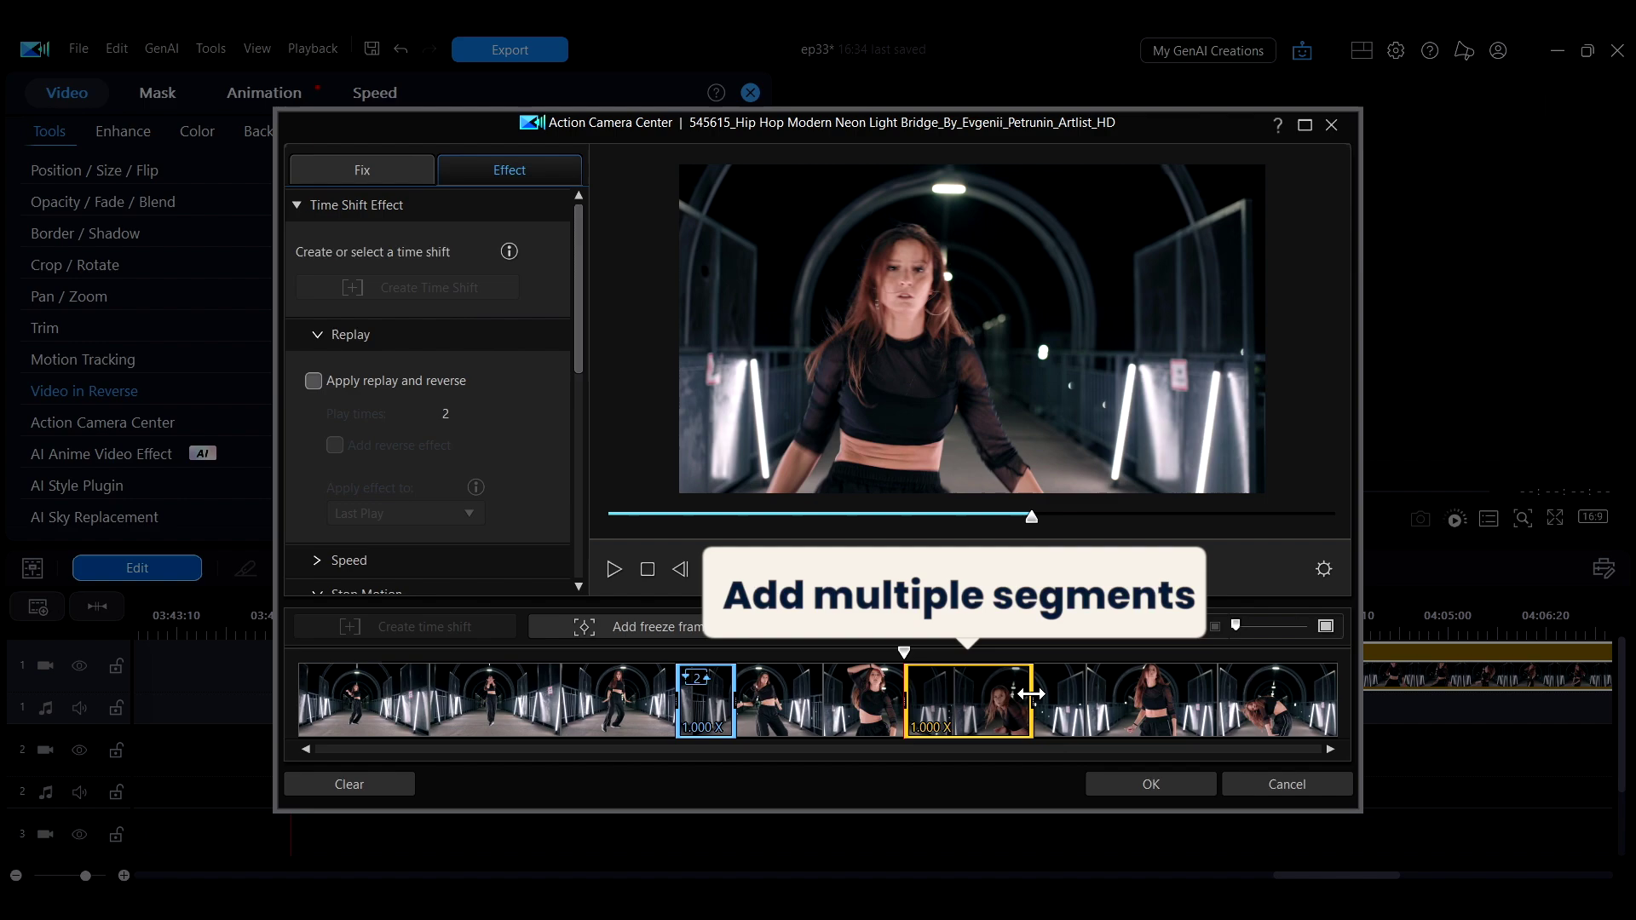
drag(1031, 695, 1149, 694)
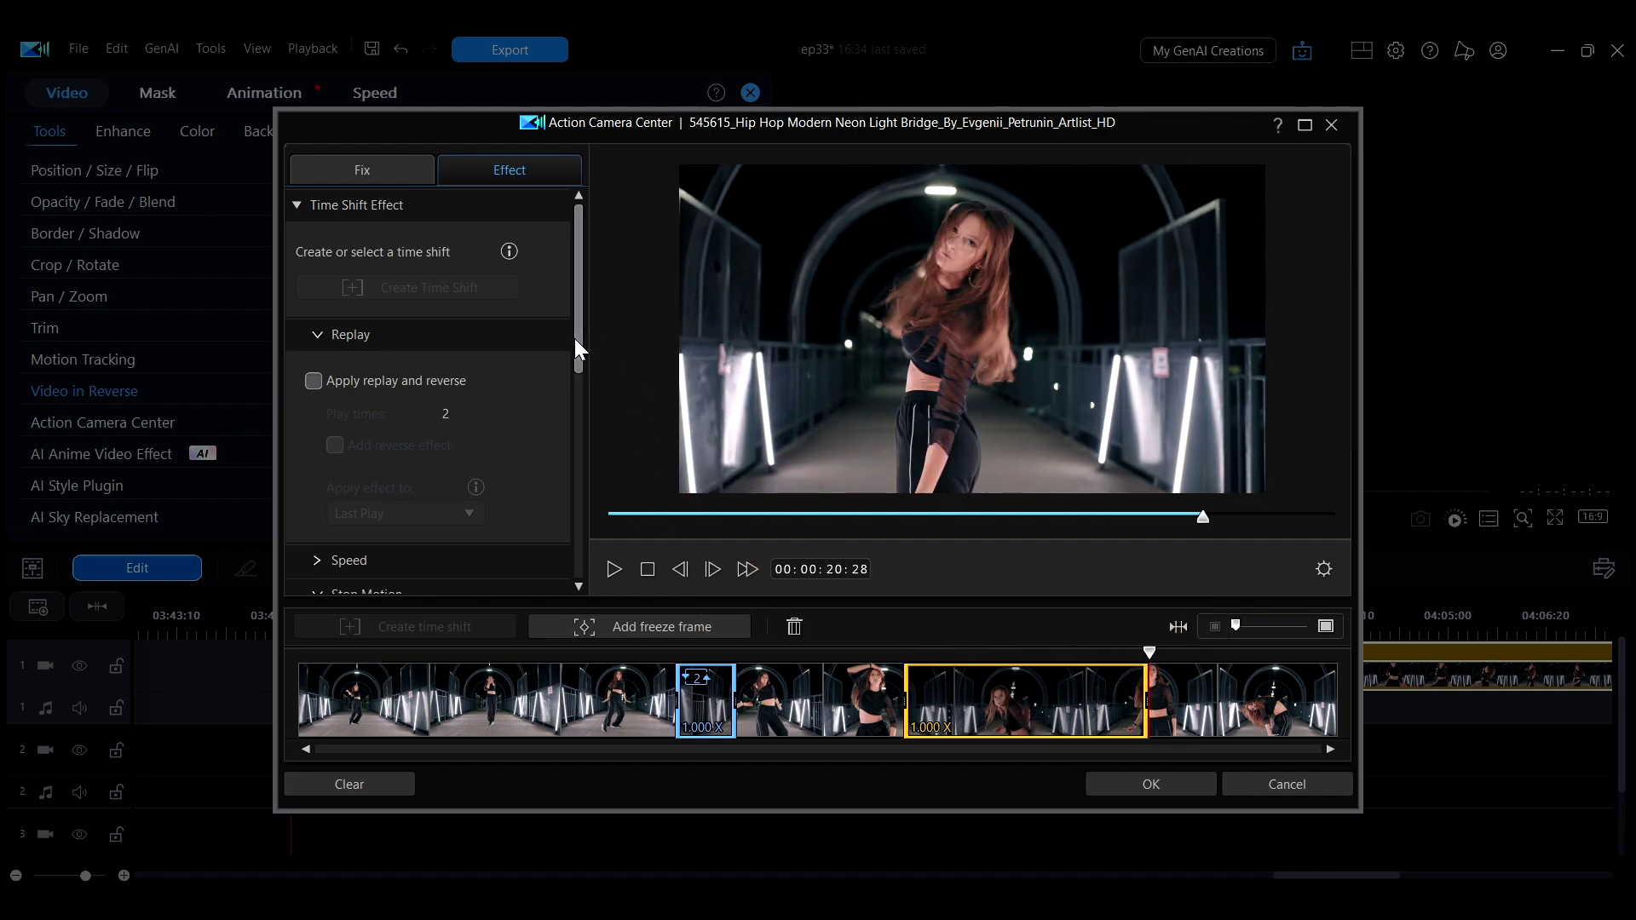
drag(574, 341, 574, 453)
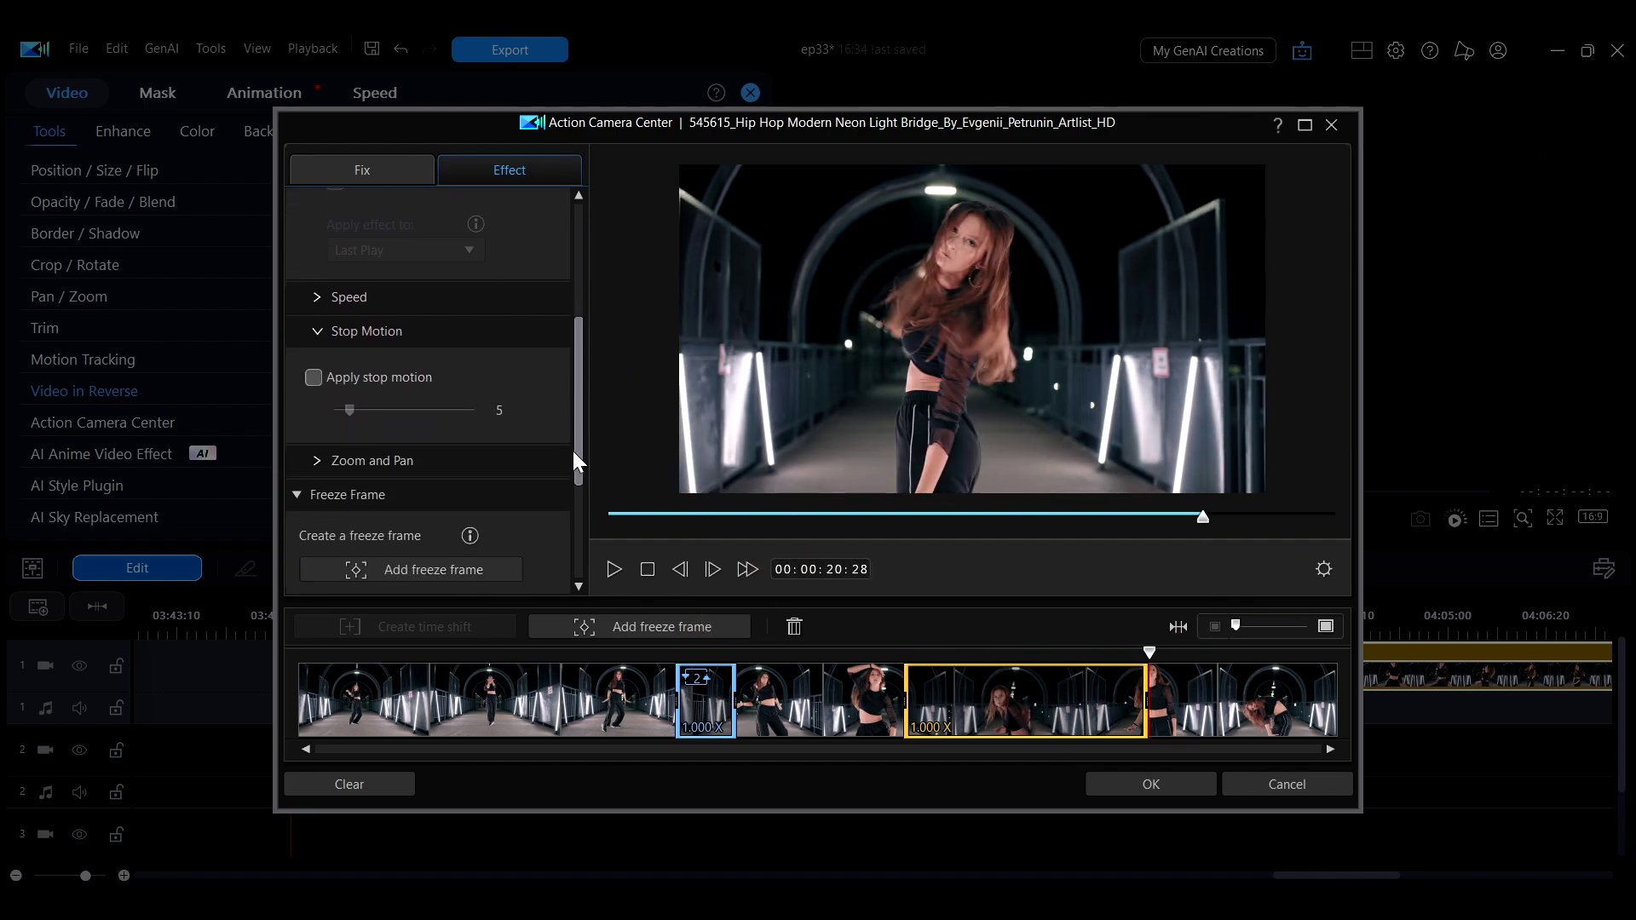
click(312, 371)
key(space)
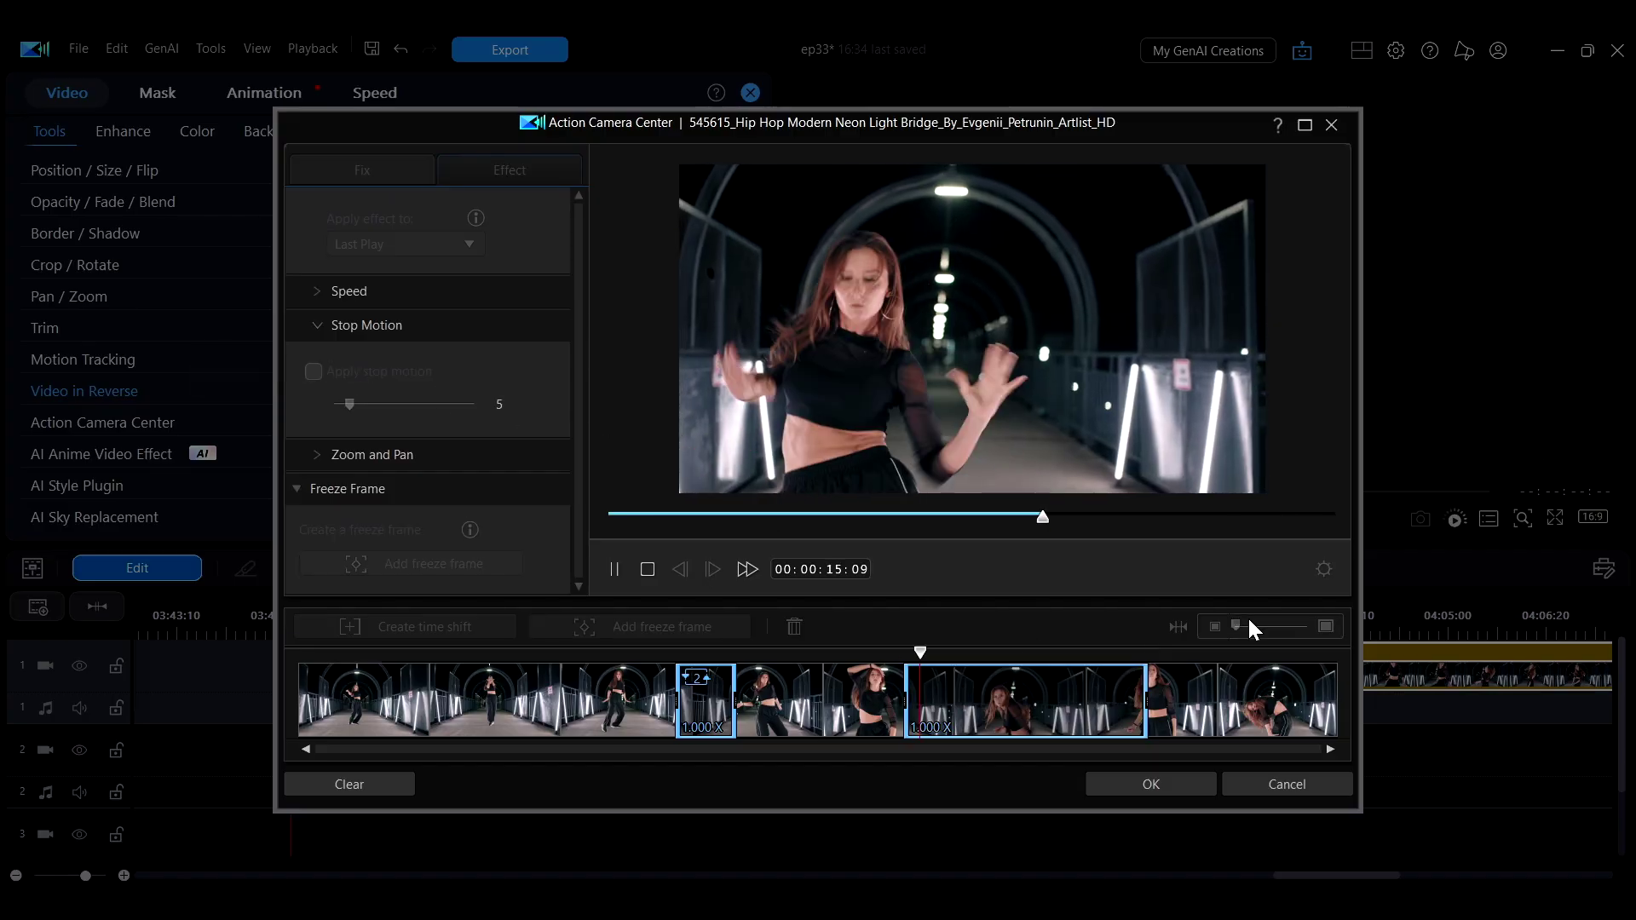